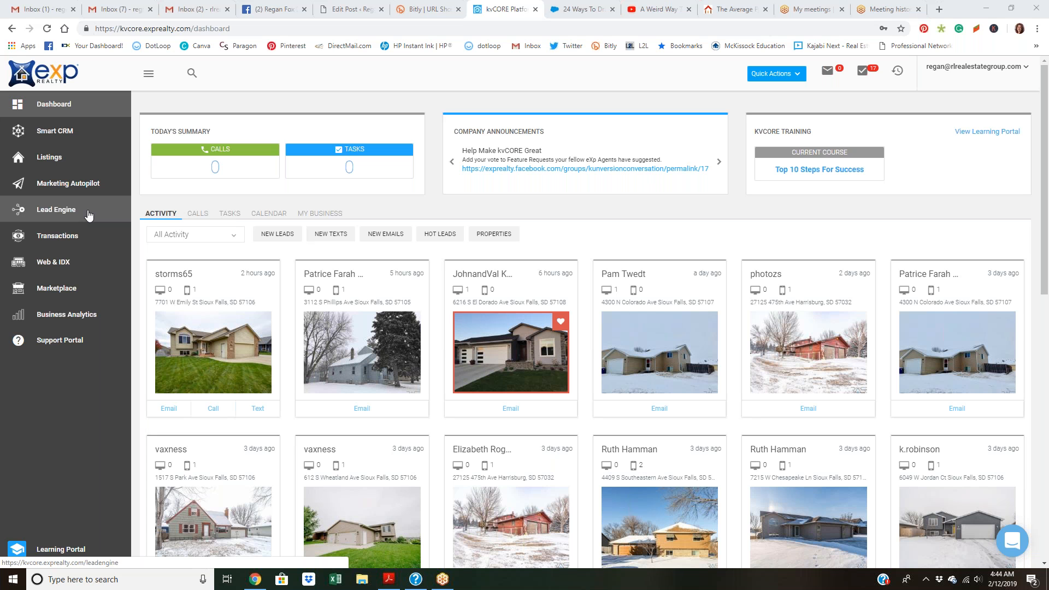
Open the Lead Engine's IDX Squeeze Page builder for the domain allhomesforsaleinsiouxfalls.com and show the Seller Squeeze form.
{"action": "left_click", "coordinate": [88, 216]}
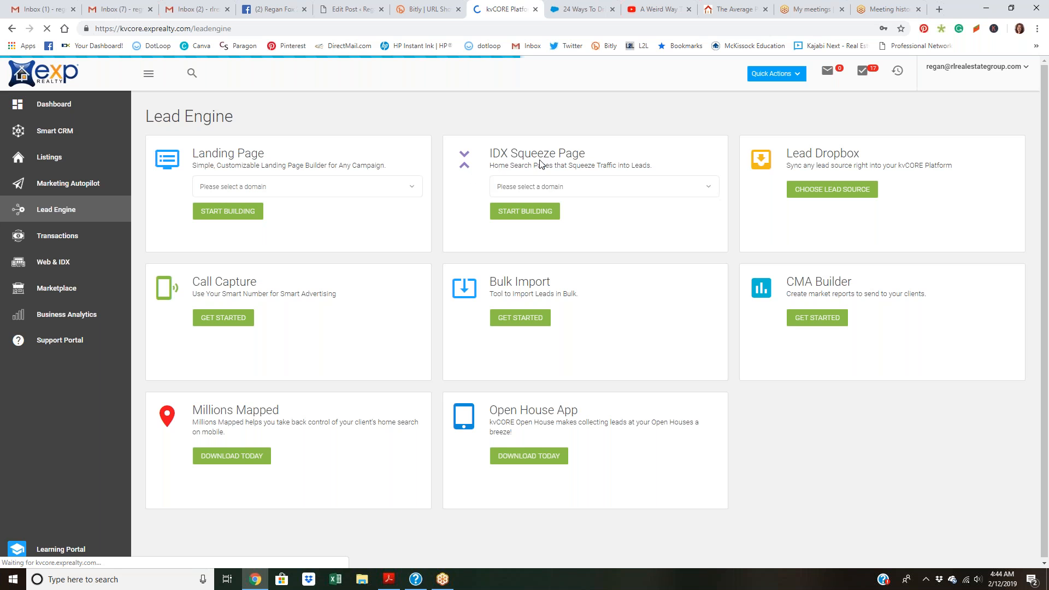
{"action": "left_click", "coordinate": [535, 187]}
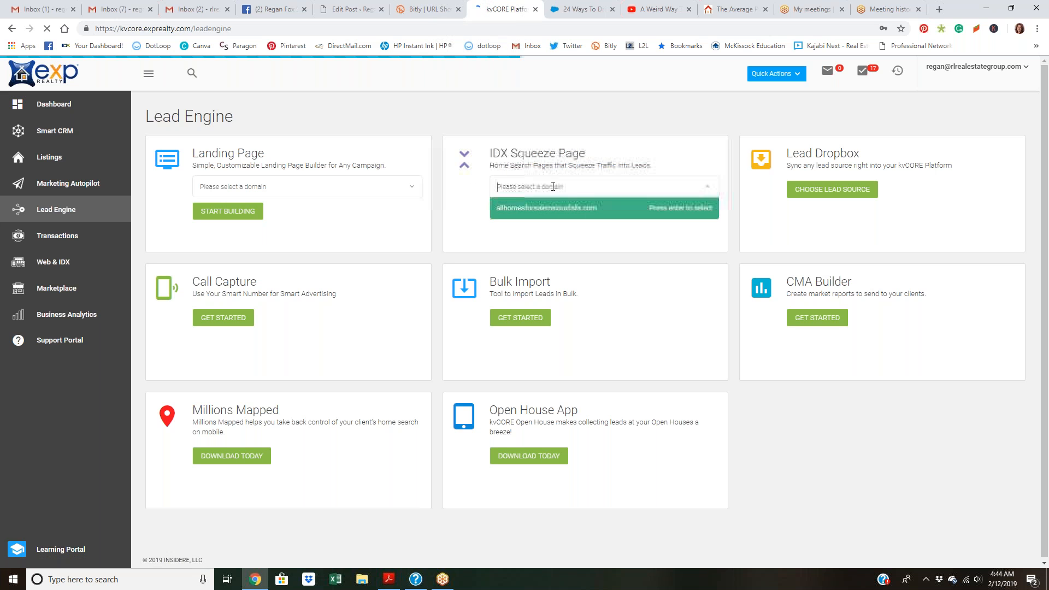
{"action": "left_click", "coordinate": [558, 213]}
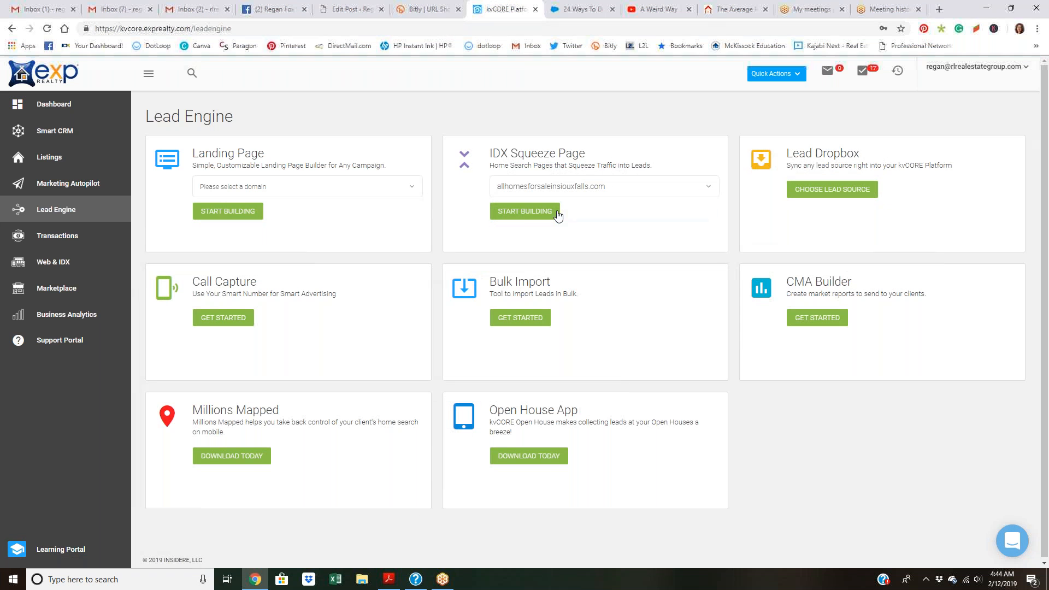
{"action": "left_click", "coordinate": [526, 212]}
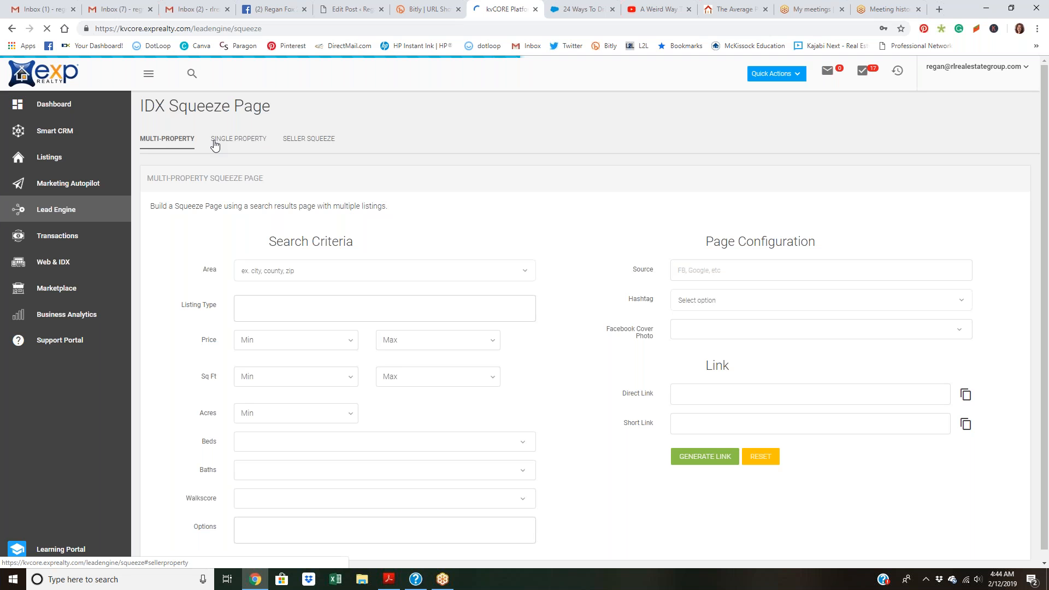
{"action": "left_click", "coordinate": [305, 142]}
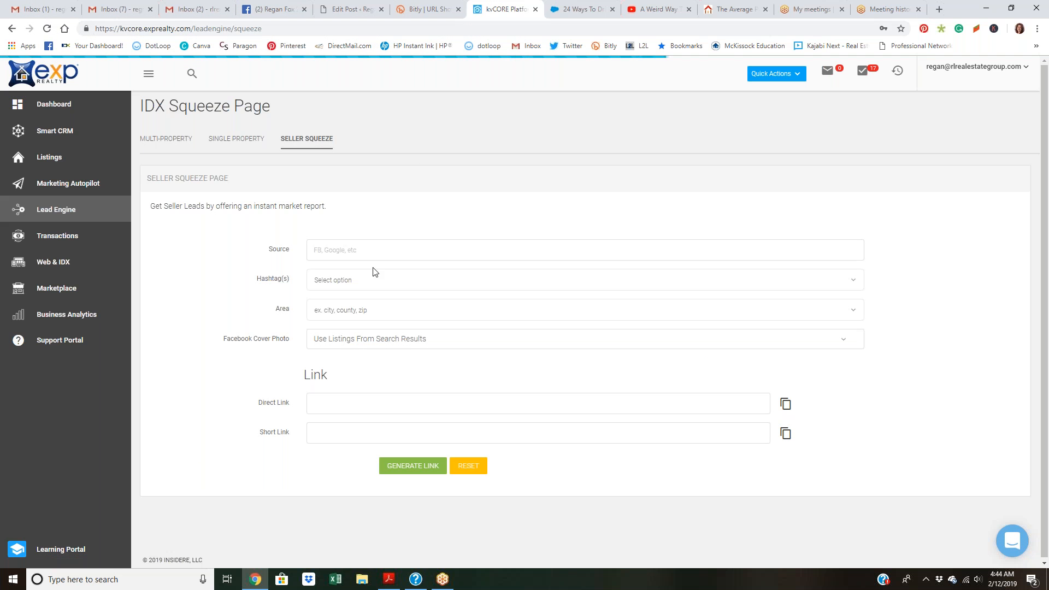
Set the seller squeeze page's source to Facebook and add the hashtag #SiouxFalls.
{"action": "left_click", "coordinate": [372, 251]}
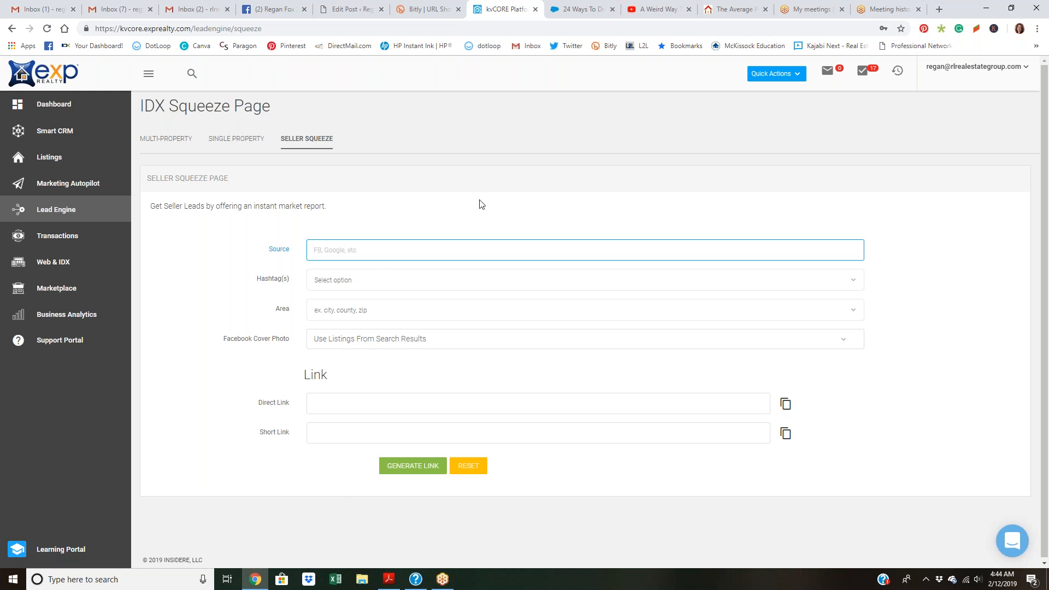
{"action": "type", "text": "Facebook"}
{"action": "left_click", "coordinate": [363, 278]}
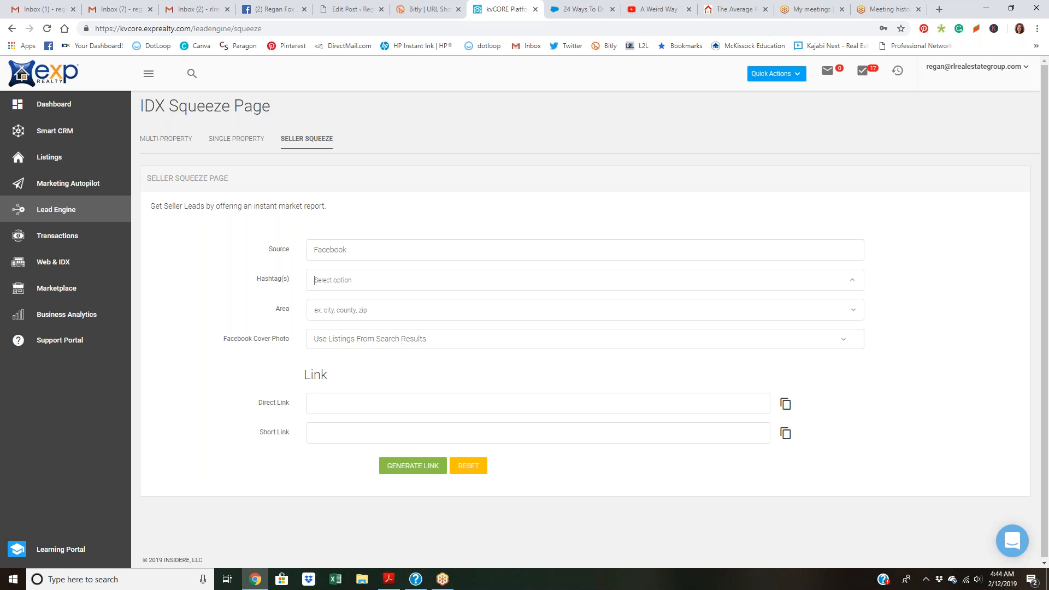
{"action": "type", "text": "#"}
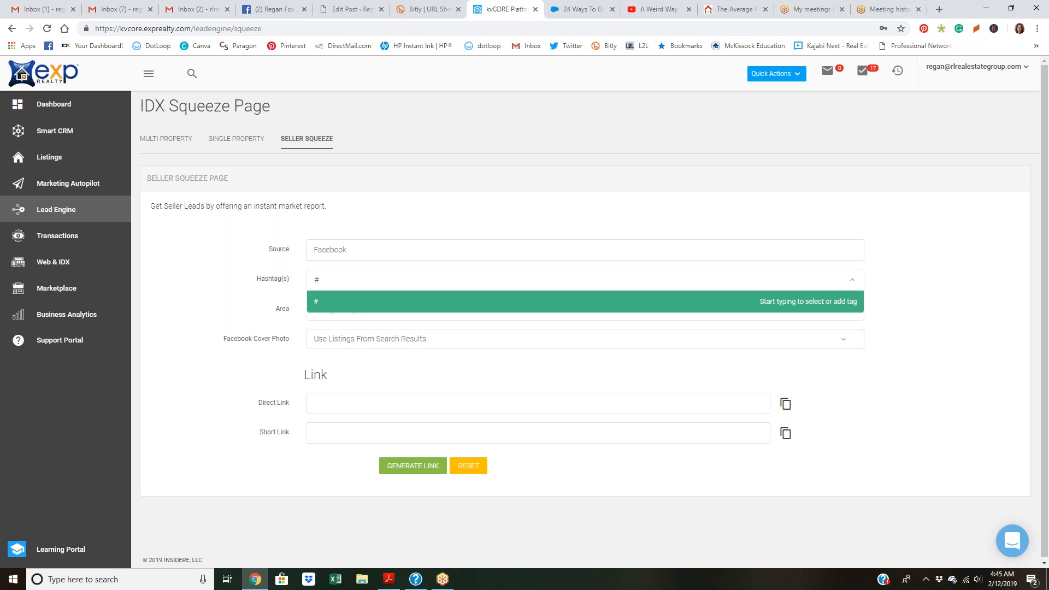
{"action": "type", "text": "SiouxFalls"}
{"action": "left_click", "coordinate": [367, 304]}
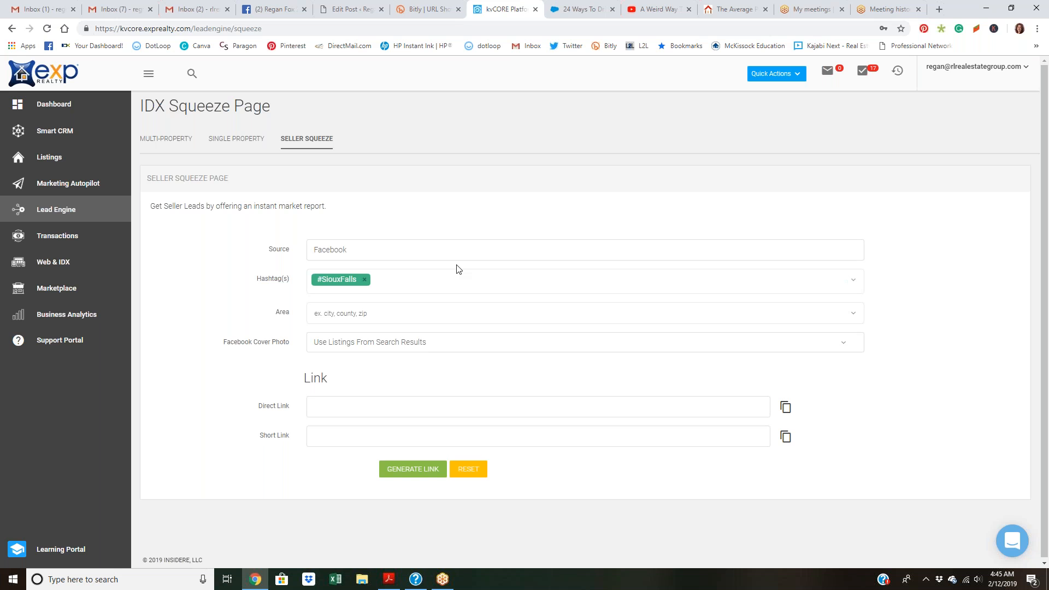
Set the area to city:Sioux Falls and keep the Facebook cover photo option Use Listings From Search Results.
{"action": "left_click", "coordinate": [368, 318]}
{"action": "type", "text": "Sioux Fa"}
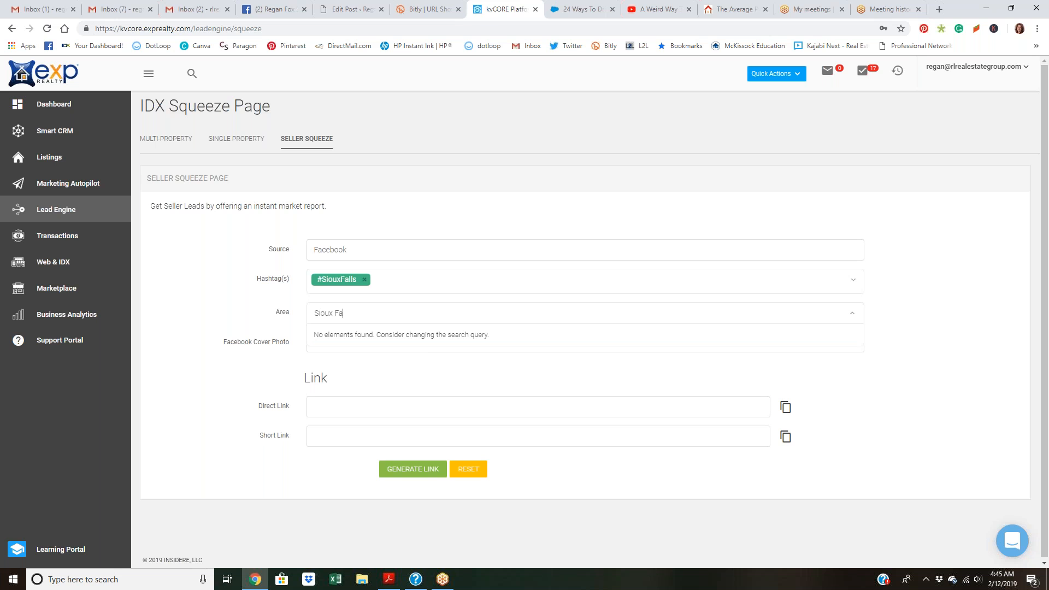
{"action": "type", "text": "lls"}
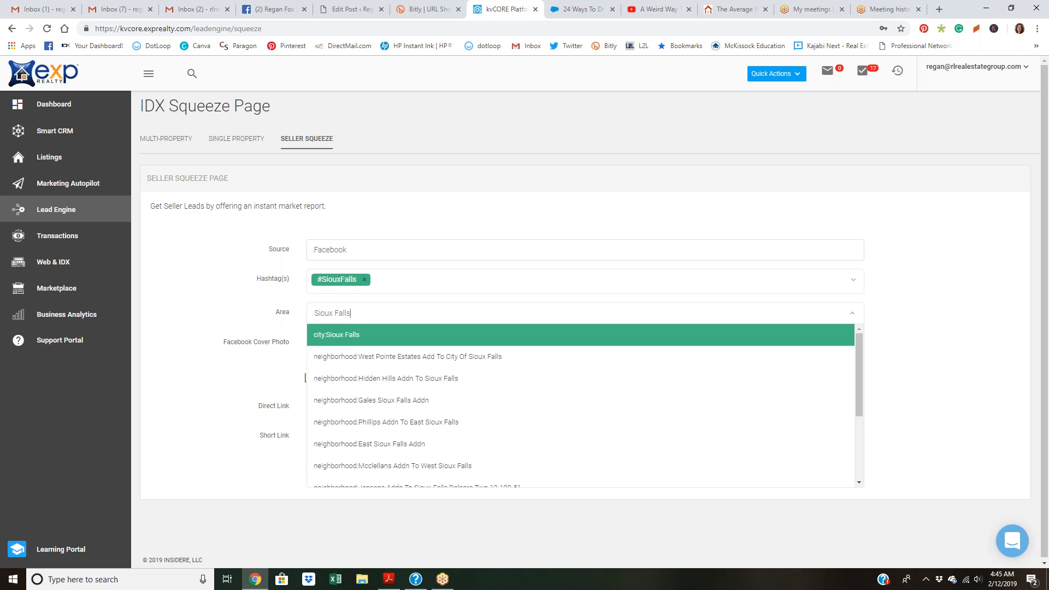
{"action": "left_click", "coordinate": [377, 338]}
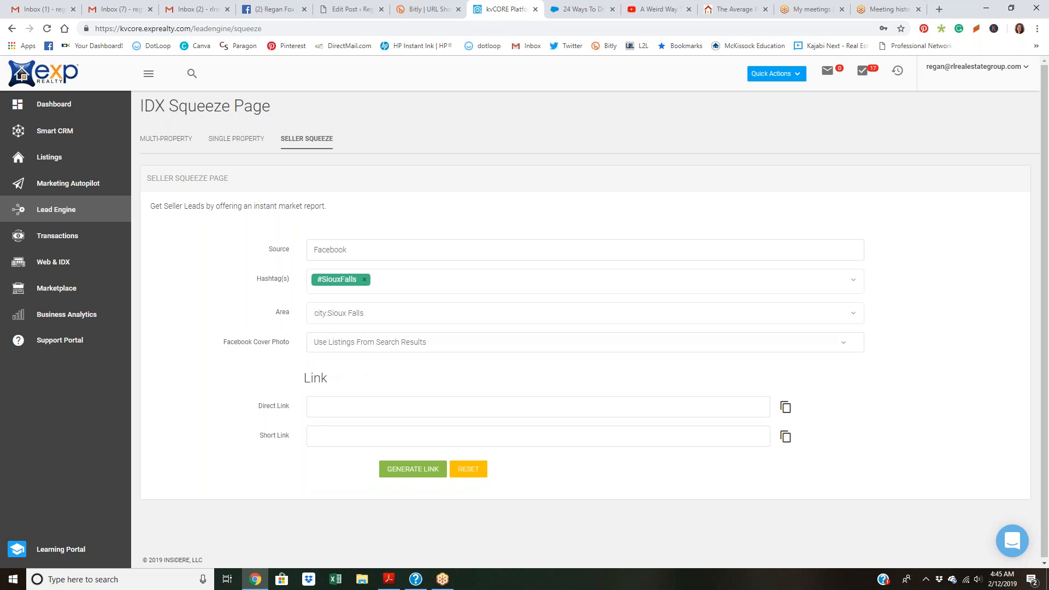
{"action": "left_click", "coordinate": [373, 345]}
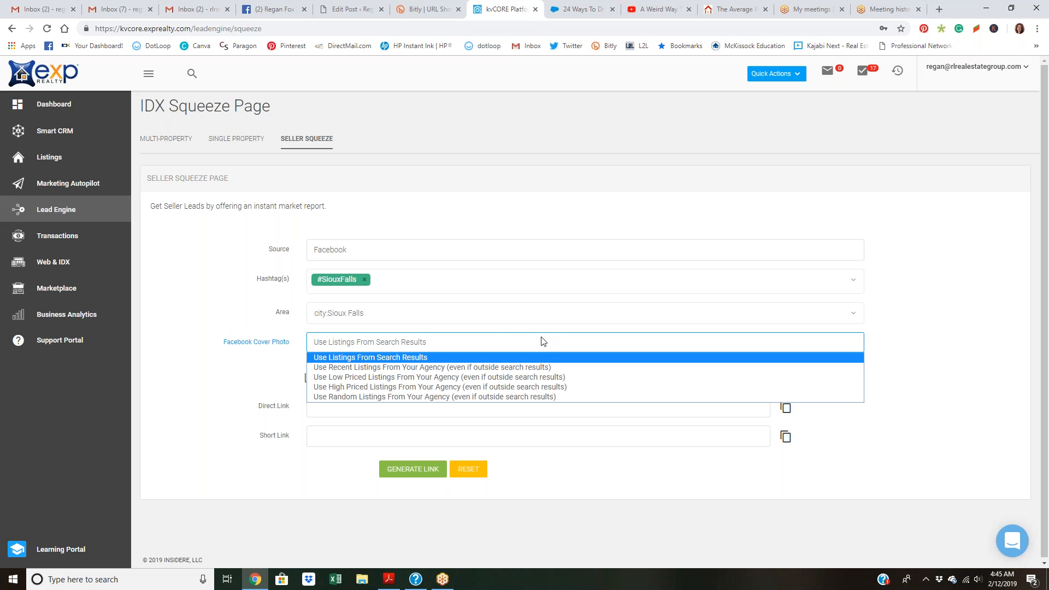
{"action": "left_click", "coordinate": [236, 382]}
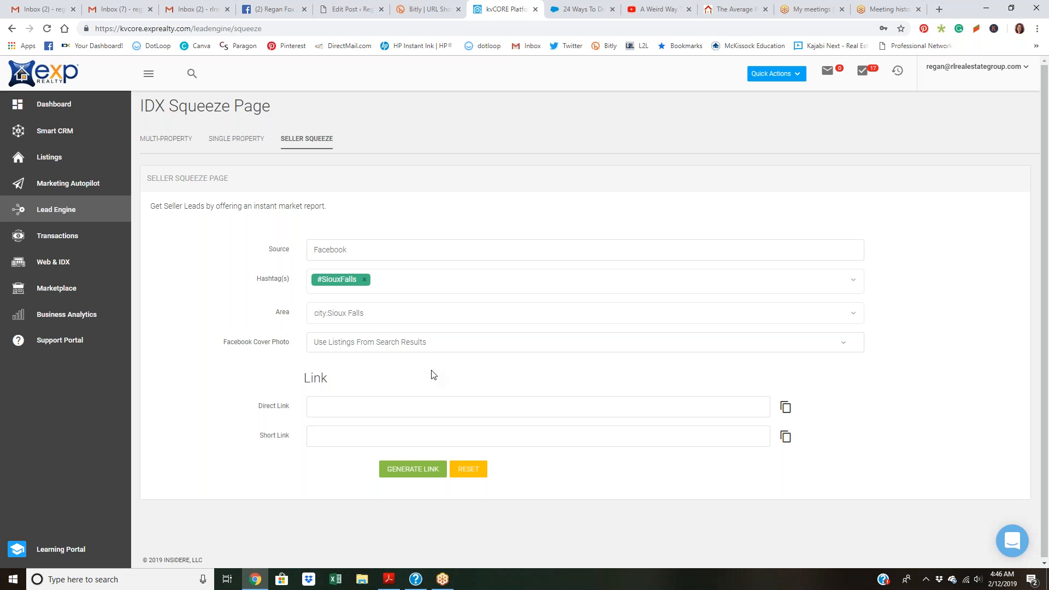
Generate the seller squeeze page links and copy the short link to the clipboard.
{"action": "left_click", "coordinate": [420, 472]}
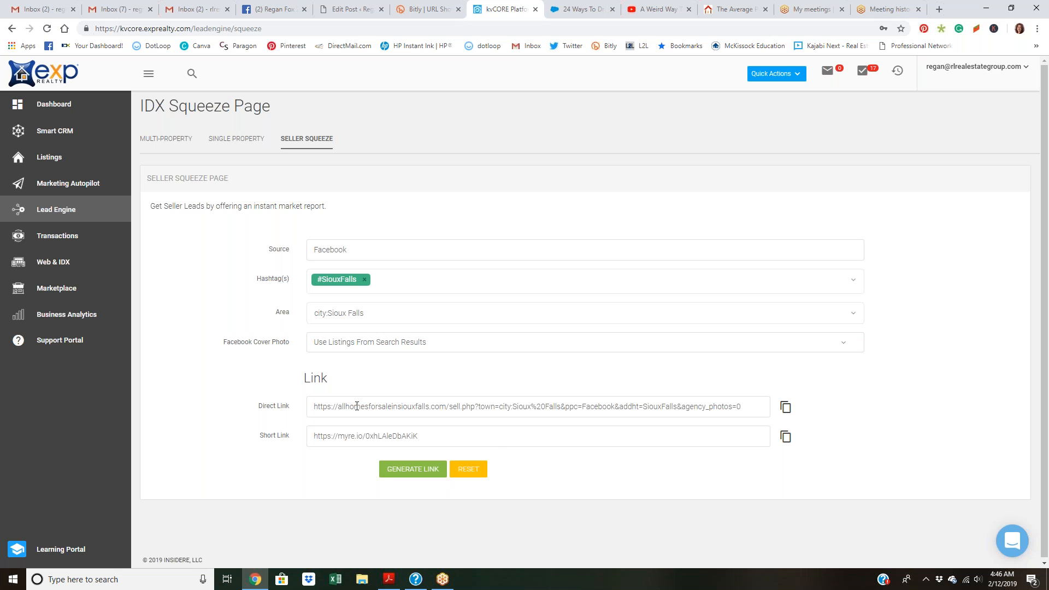
{"action": "left_click", "coordinate": [351, 438]}
{"action": "triple_click", "coordinate": [352, 438]}
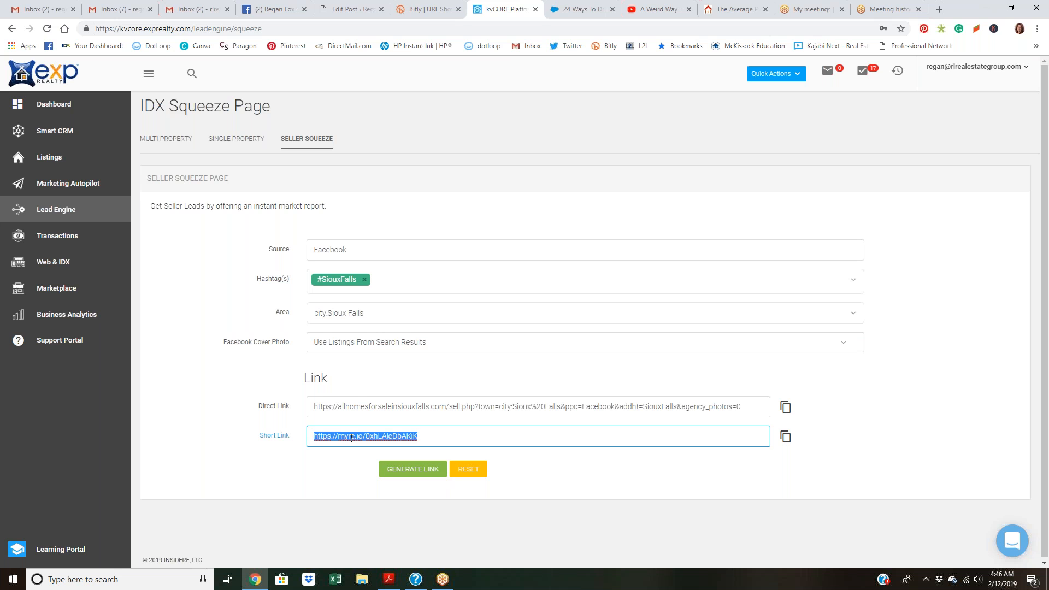
{"action": "left_click", "coordinate": [786, 437]}
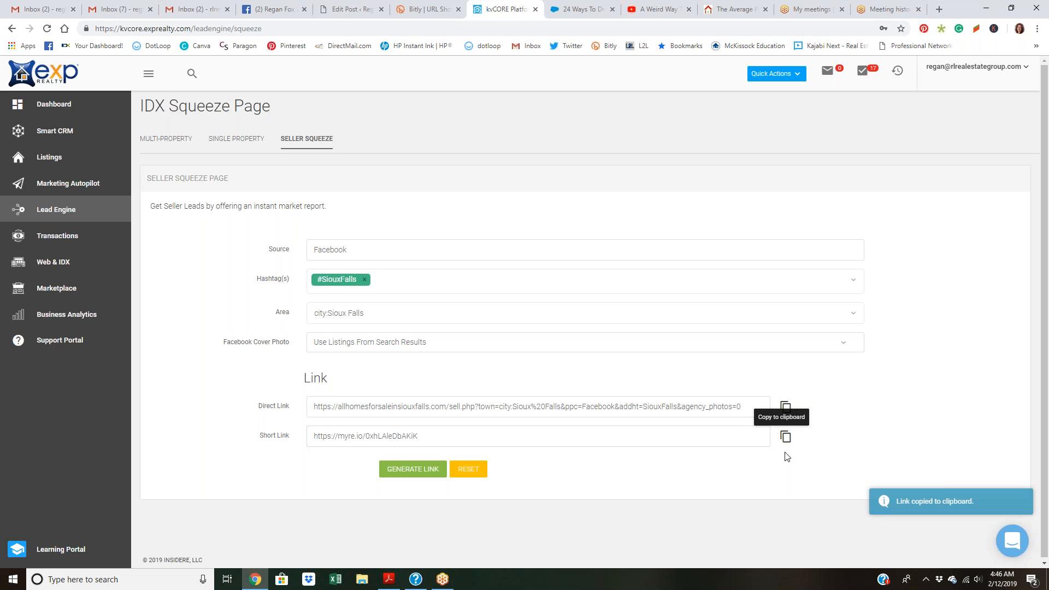
{"action": "left_click", "coordinate": [785, 437]}
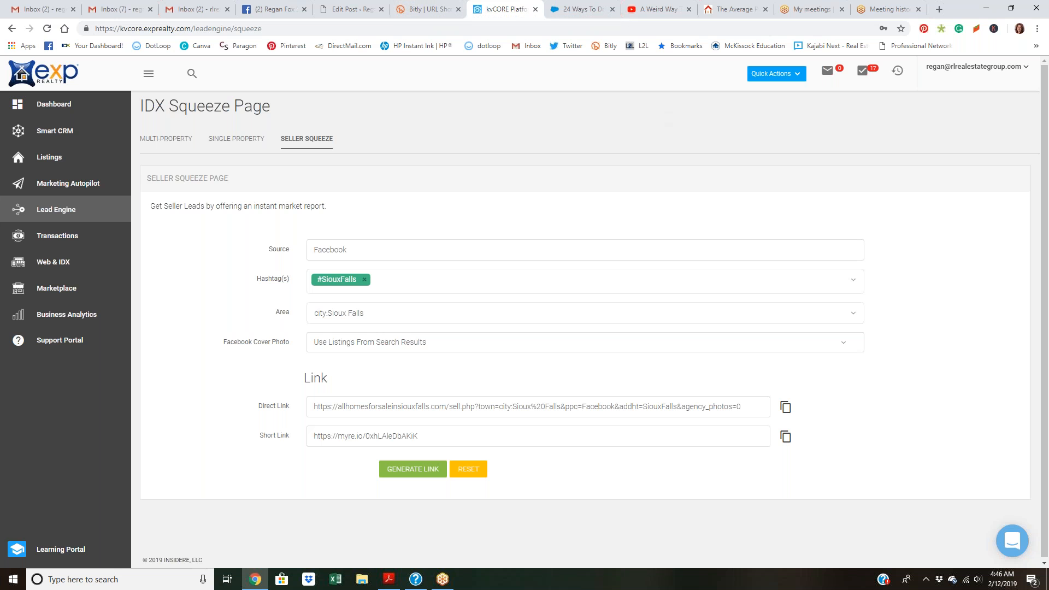
Switch to the real estate group's Facebook page and paste the copied short link into a new post.
{"action": "left_click", "coordinate": [284, 11]}
{"action": "left_click", "coordinate": [48, 30]}
{"action": "left_click", "coordinate": [578, 107]}
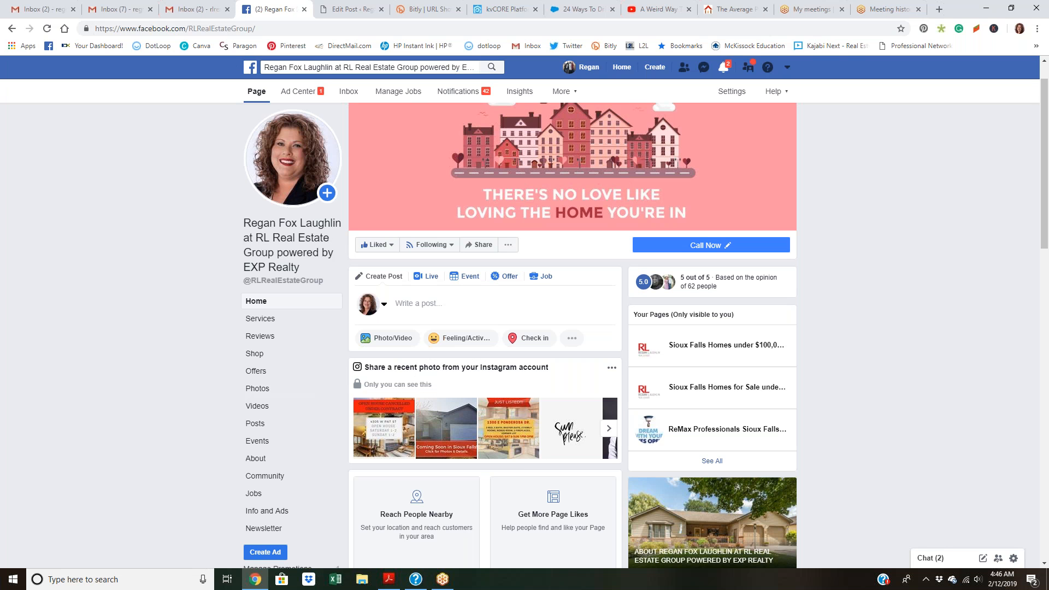
{"action": "left_click", "coordinate": [447, 305]}
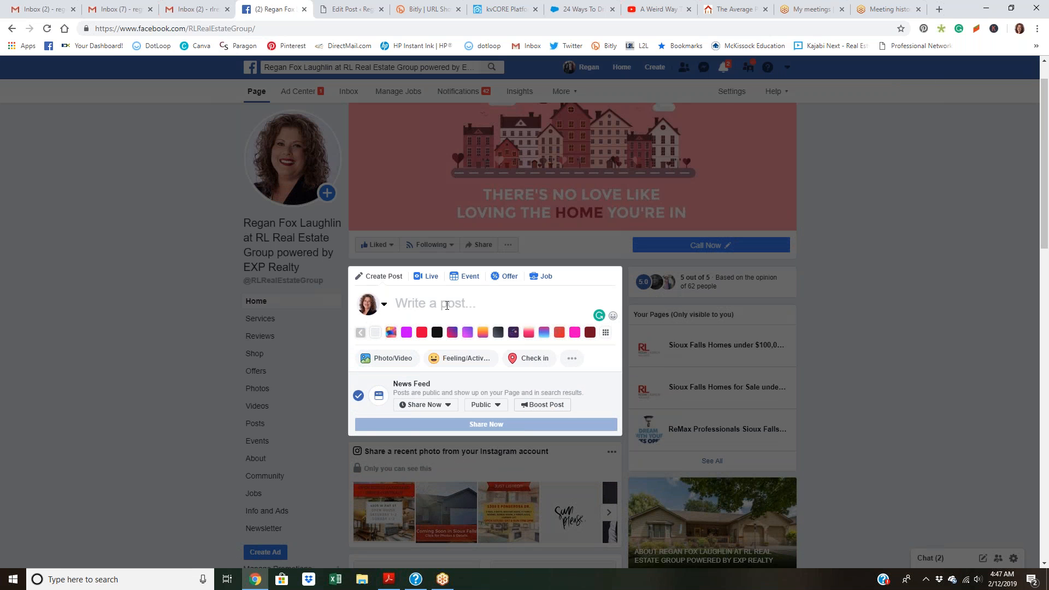
{"action": "key", "text": "ctrl+v"}
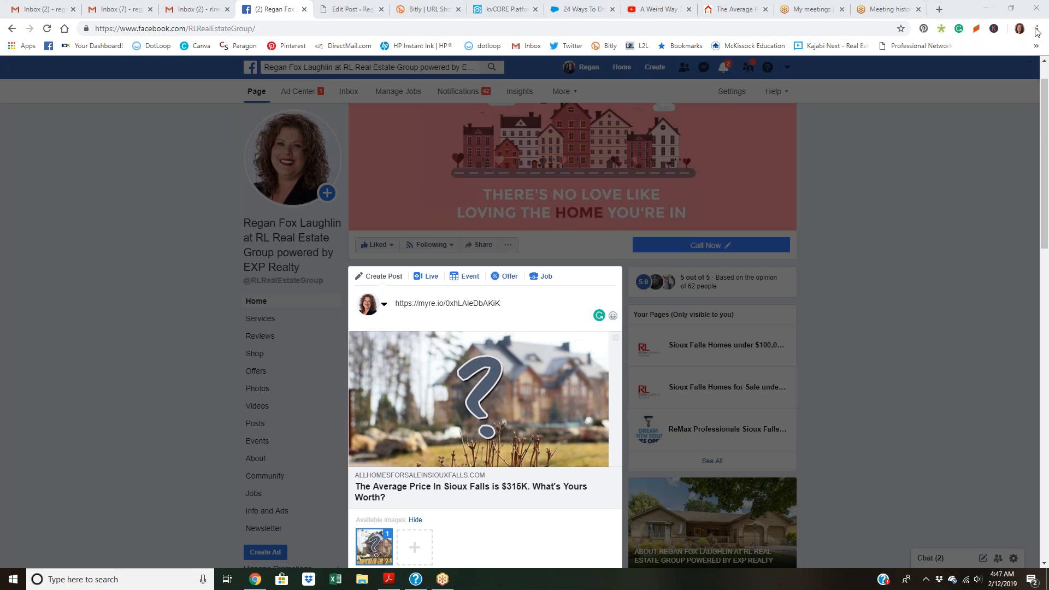
{"action": "left_click_drag", "start_coordinate": [1046, 93], "coordinate": [1045, 131]}
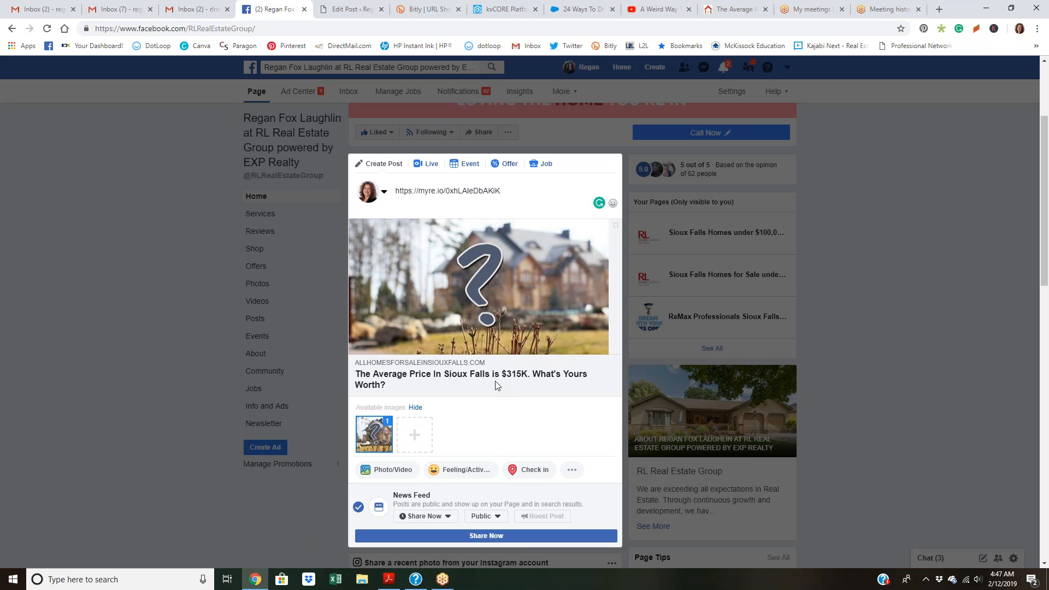
Insert the text "Check out my new home valuation tool!" before the link in the post.
{"action": "left_click", "coordinate": [397, 189]}
{"action": "type", "text": "Check out "}
{"action": "type", "text": "my new ho"}
{"action": "type", "text": "me valuation to"}
{"action": "type", "text": "ol!"}
{"action": "key", "text": "Return"}
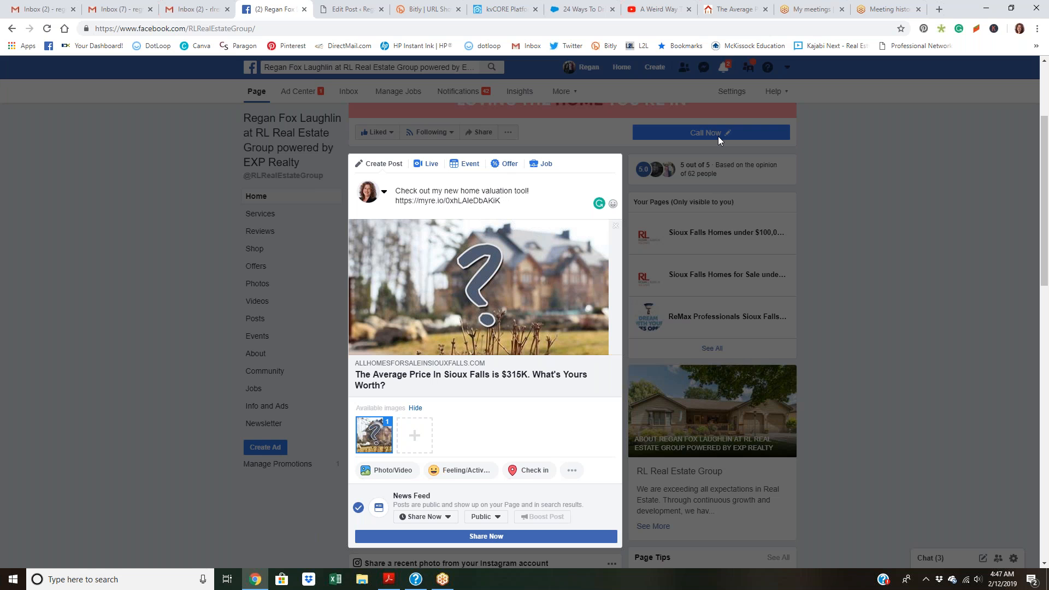
Continue the post with "See what your home is worth in Sioux Falls. Let me know what you think of my new tool?" above the link.
{"action": "type", "text": "See wha"}
{"action": "type", "text": "t your home is "}
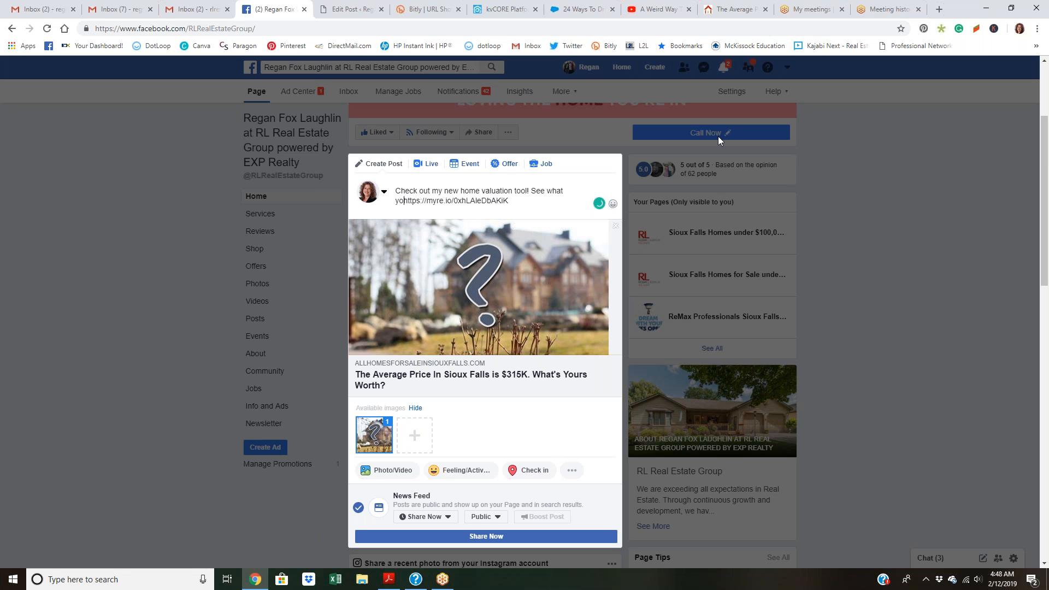
{"action": "type", "text": "worth"}
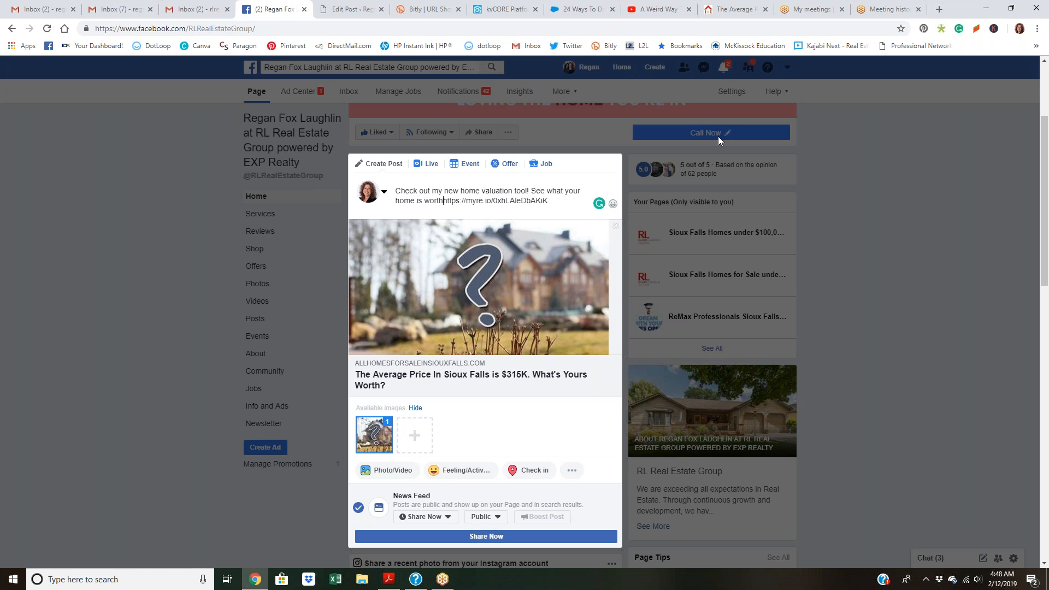
{"action": "type", "text": " in Sioux Falls."}
{"action": "key", "text": "Return"}
{"action": "type", "text": "Let me know what you think of my new tool?"}
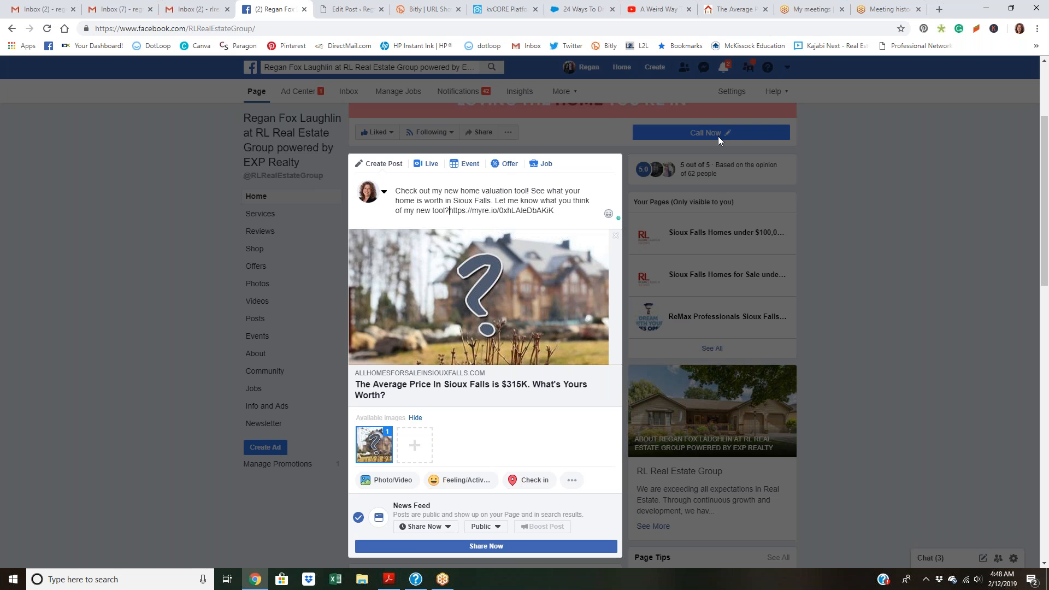
{"action": "key", "text": "Return"}
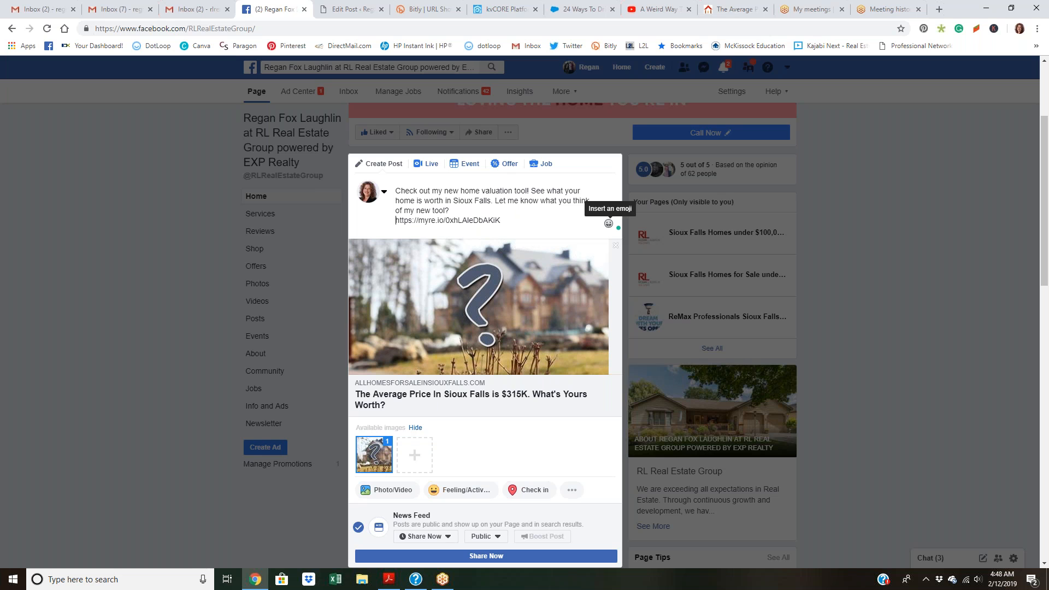
Insert the recently used woman-raising-hand emoji at the start of the post, before "Check out".
{"action": "left_click", "coordinate": [608, 224]}
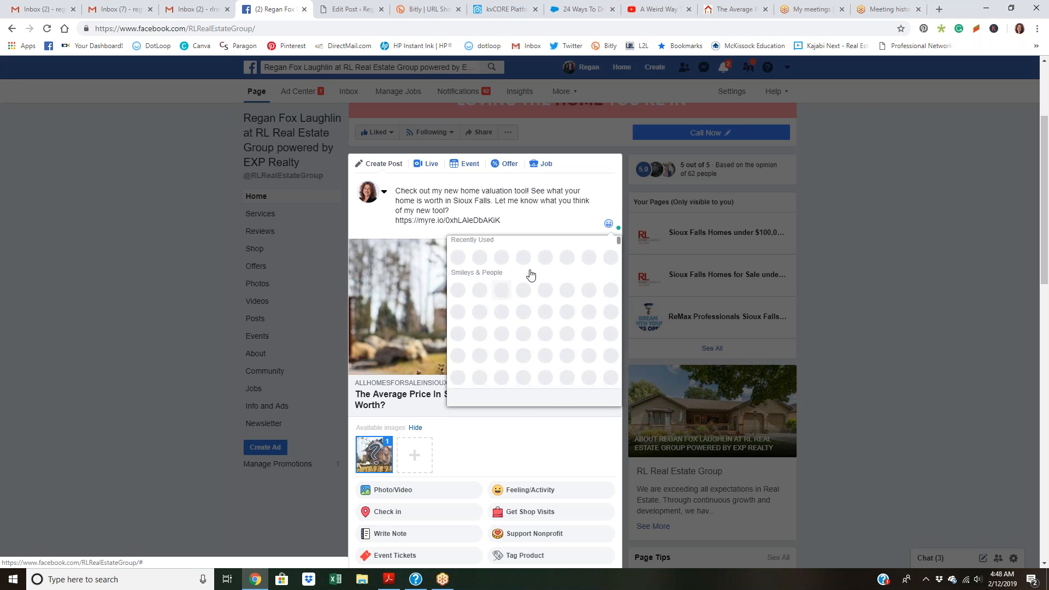
{"action": "left_click", "coordinate": [396, 190]}
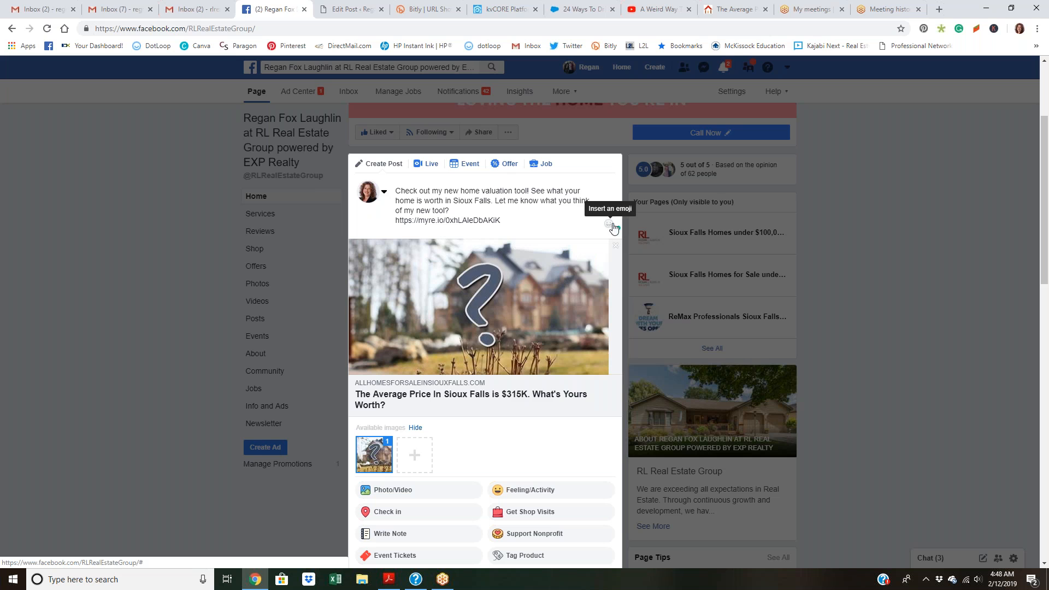
{"action": "left_click", "coordinate": [609, 225]}
{"action": "left_click", "coordinate": [589, 258]}
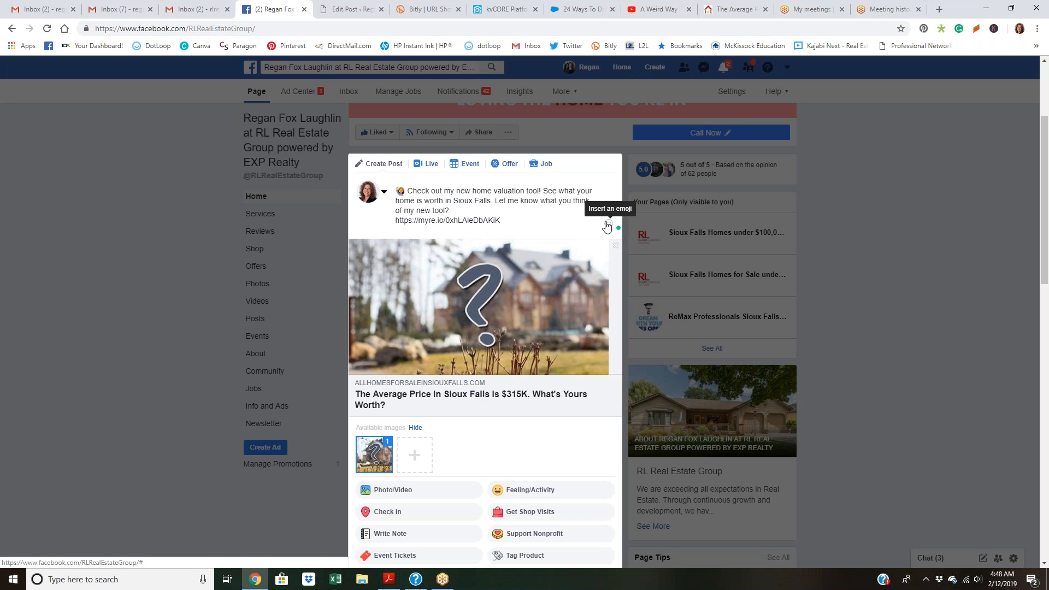
Insert a house emoji before "home valuation tool" in the post, separated from the word by a space.
{"action": "left_click", "coordinate": [607, 225]}
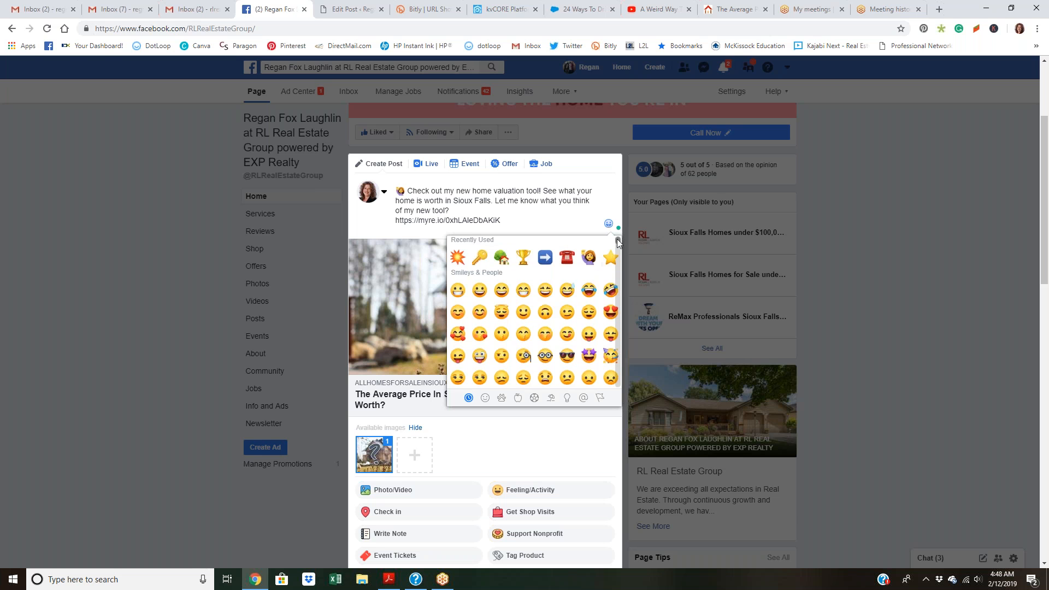
{"action": "scroll", "coordinate": [618, 239], "scroll_direction": "down", "scroll_amount": 5}
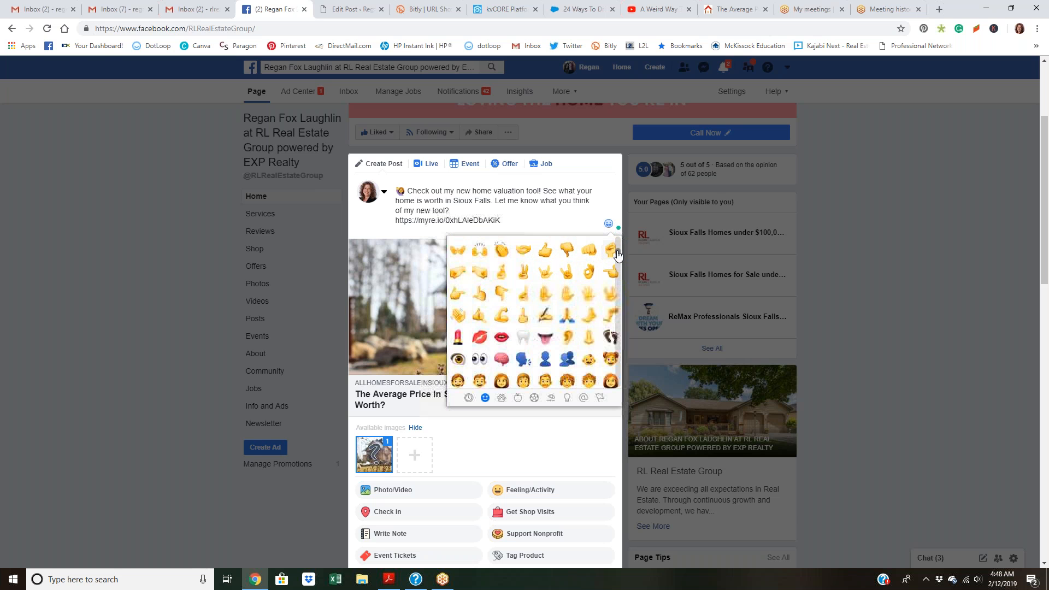
{"action": "left_click_drag", "start_coordinate": [617, 253], "coordinate": [617, 318]}
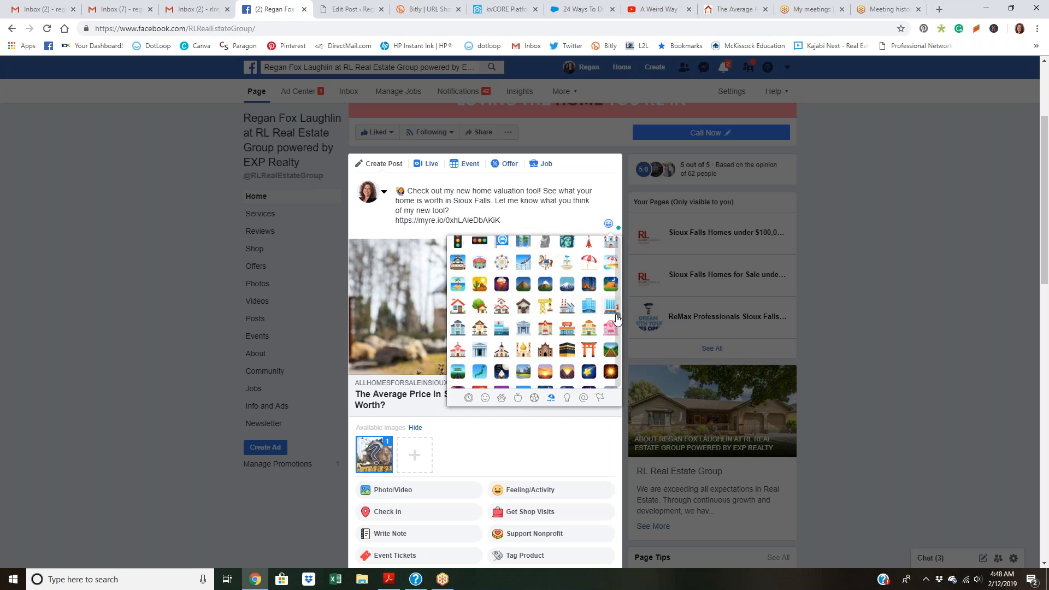
{"action": "left_click", "coordinate": [454, 310]}
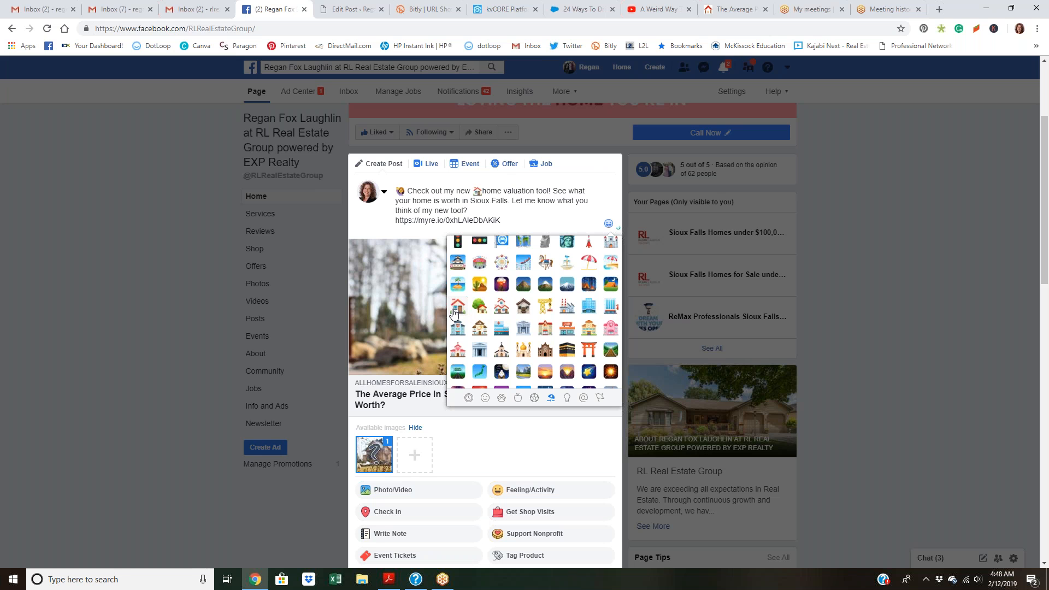
{"action": "left_click", "coordinate": [483, 193]}
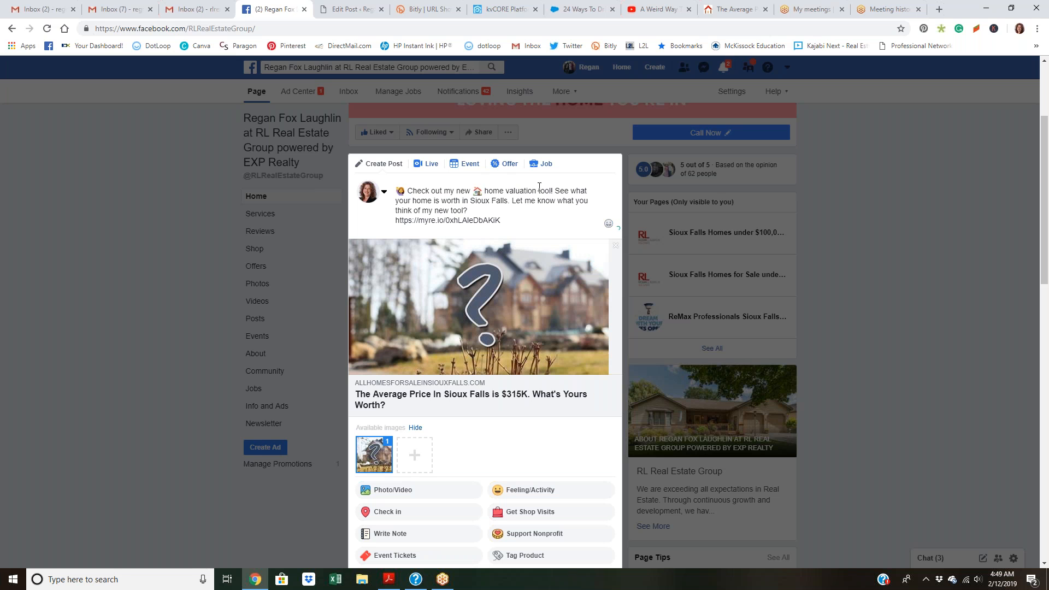
Browse the emoji collection for a dollar-style emoji to place before "worth" in the post.
{"action": "left_click", "coordinate": [442, 201]}
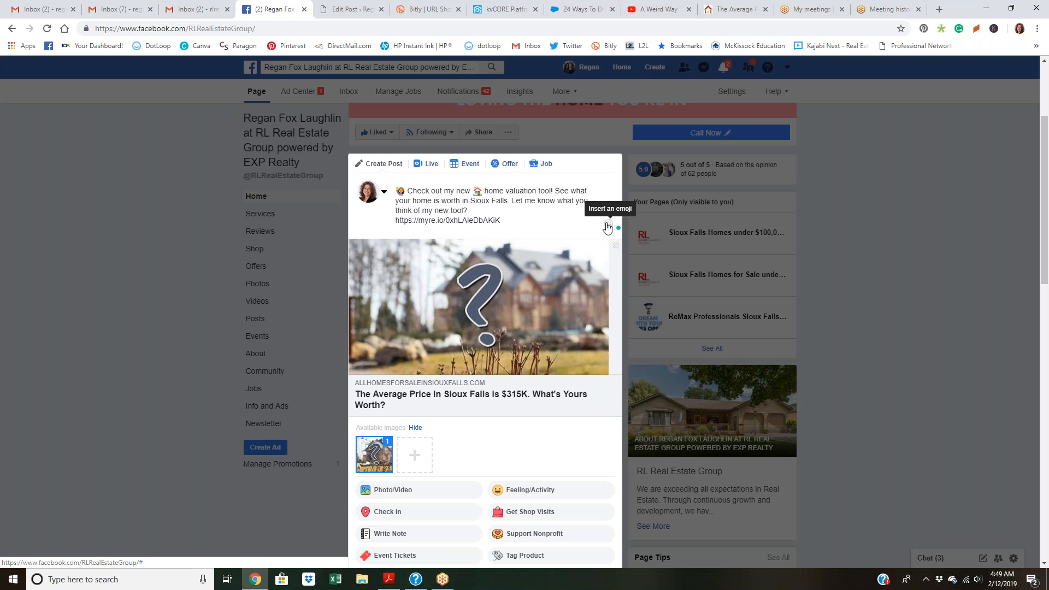
{"action": "left_click", "coordinate": [607, 225]}
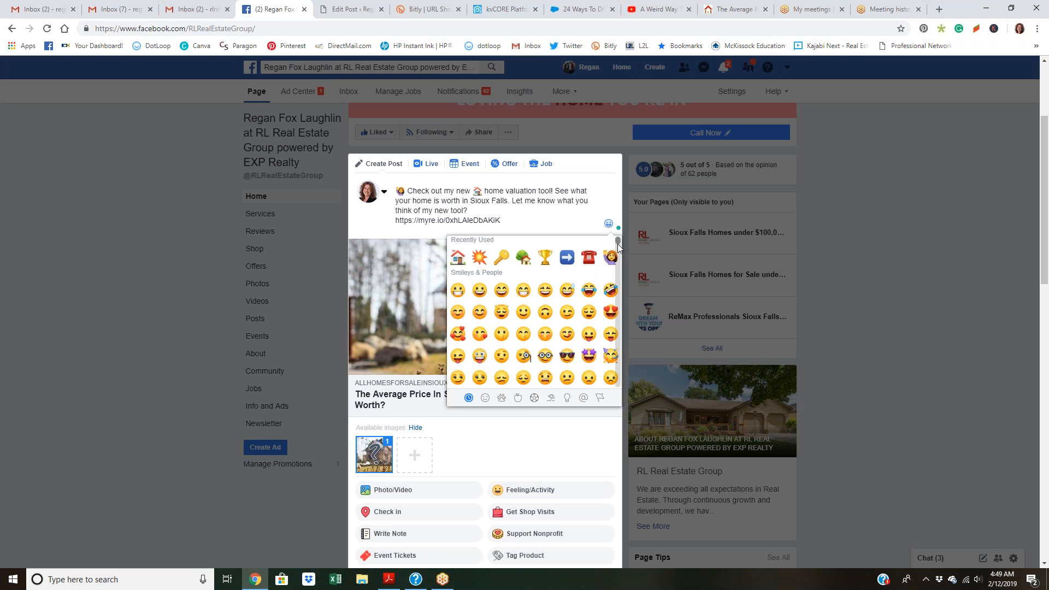
{"action": "left_click_drag", "start_coordinate": [617, 243], "coordinate": [618, 352]}
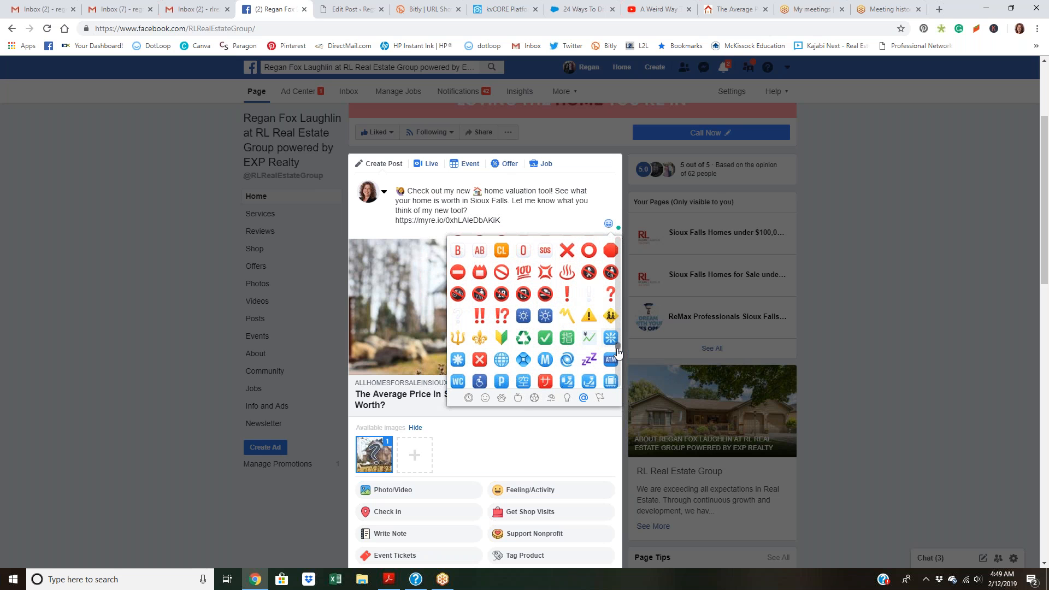
{"action": "mouse_move", "coordinate": [619, 353]}
{"action": "left_mouse_down"}
{"action": "mouse_move", "coordinate": [614, 369]}
{"action": "mouse_move", "coordinate": [614, 343]}
{"action": "left_mouse_up"}
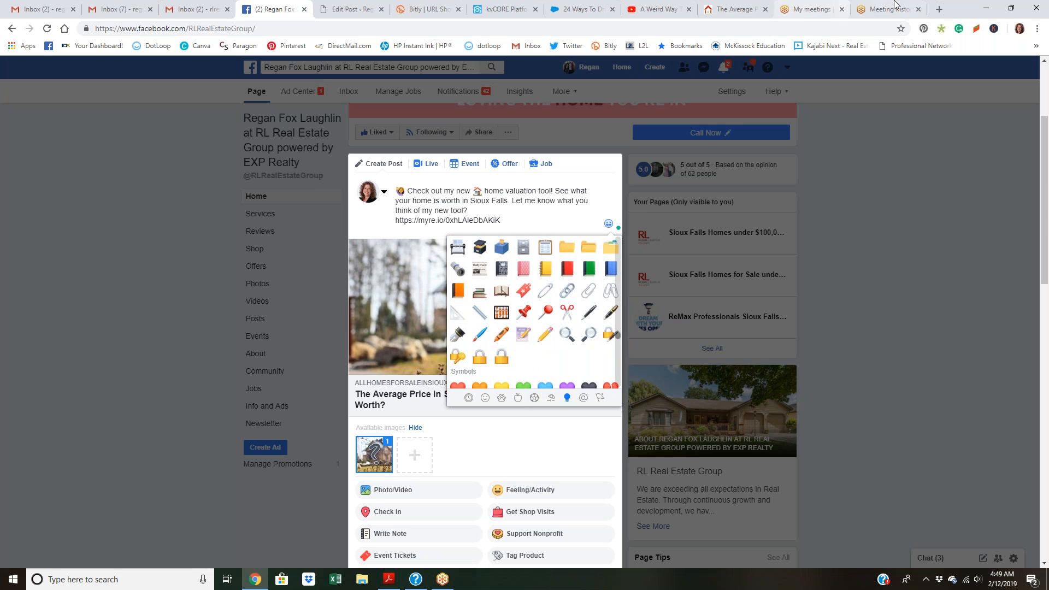
Open emojipedia.org in a new browser tab, search for "dollar" and copy the Heavy Dollar Sign emoji.
{"action": "left_click", "coordinate": [941, 10]}
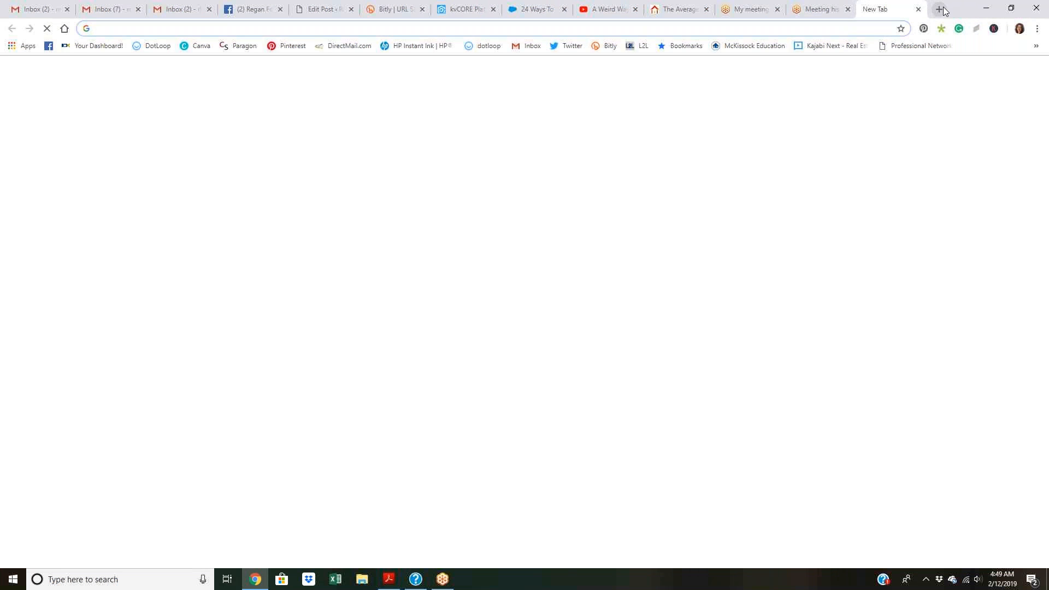
{"action": "type", "text": "emog"}
{"action": "key", "text": "BackSpace"}
{"action": "type", "text": "jipedia.org"}
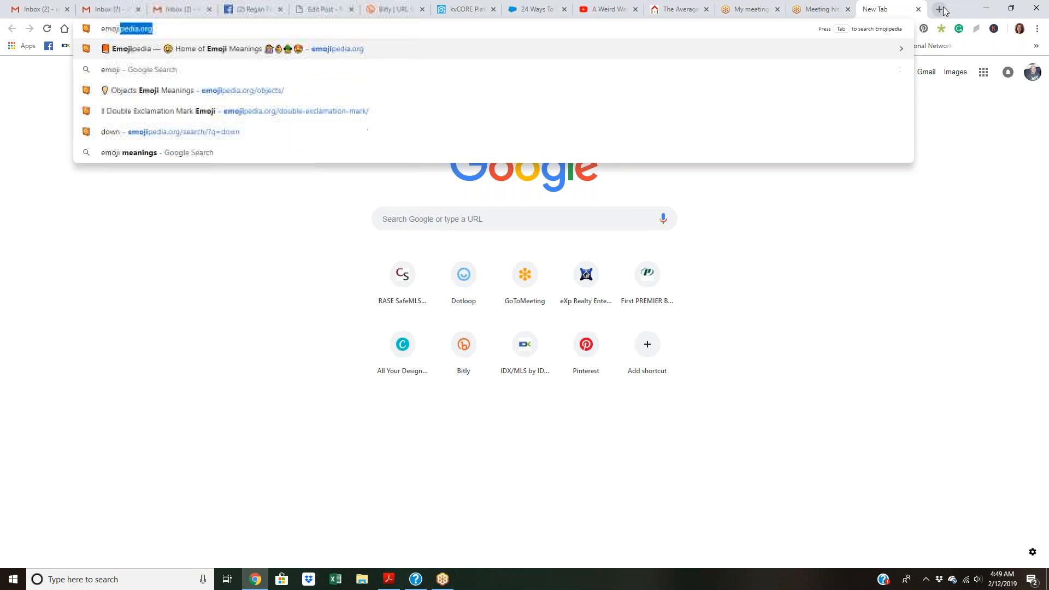
{"action": "key", "text": "Return"}
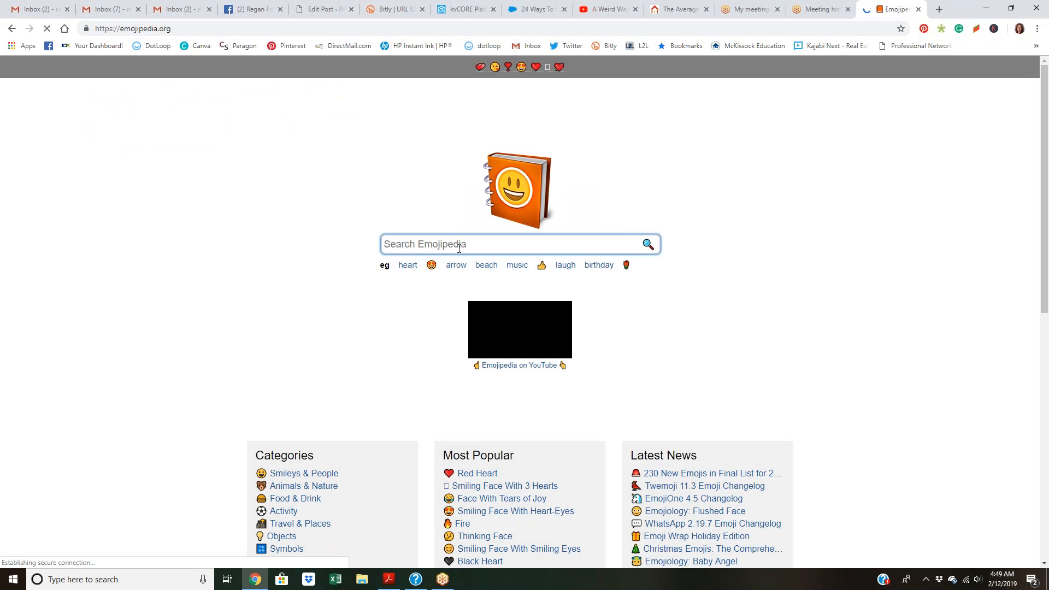
{"action": "type", "text": "dollar s"}
{"action": "key", "text": "BackSpace"}
{"action": "key", "text": "Return"}
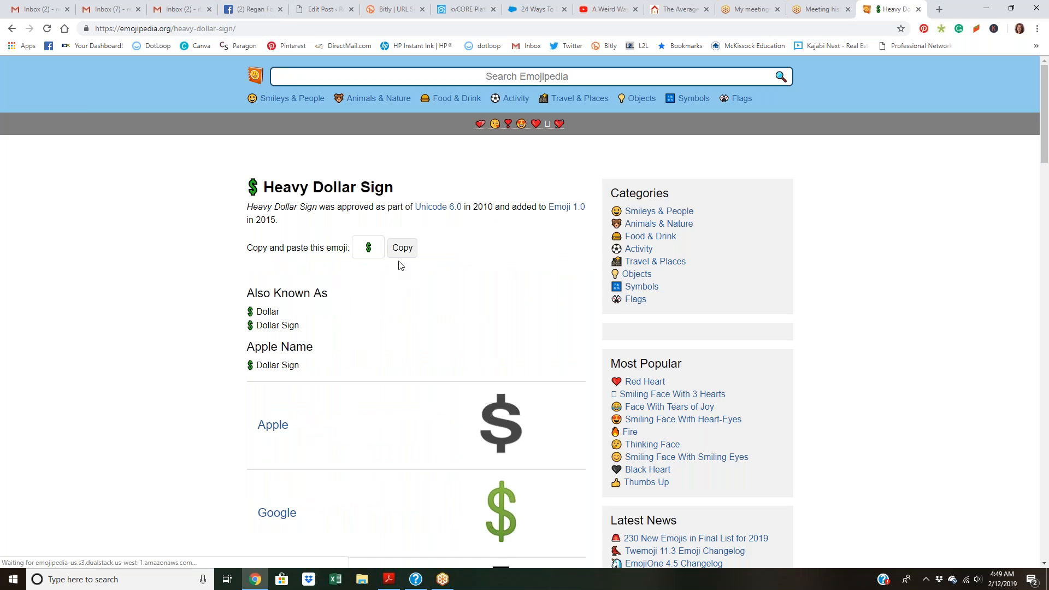
{"action": "left_click", "coordinate": [402, 299]}
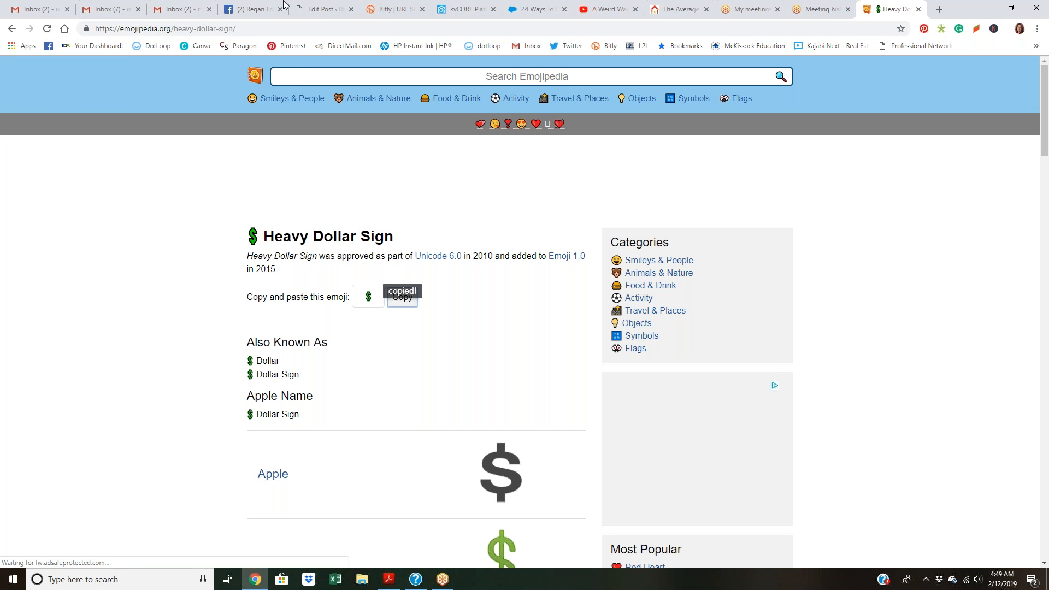
Paste the dollar sign emoji before and after "worth" in the Facebook post, separated from the words by spaces.
{"action": "left_click", "coordinate": [249, 10]}
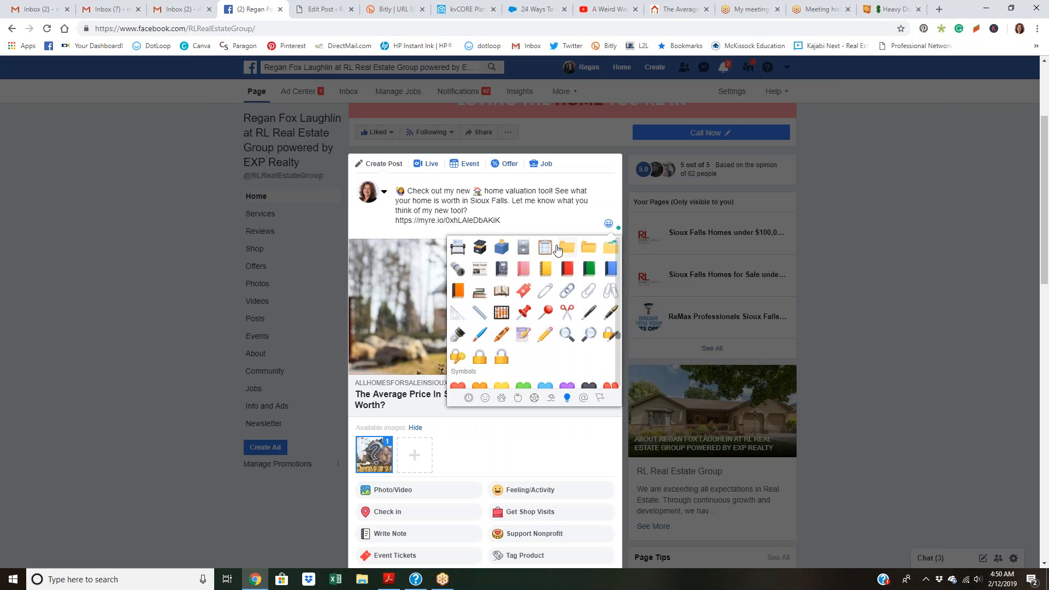
{"action": "left_click", "coordinate": [597, 184]}
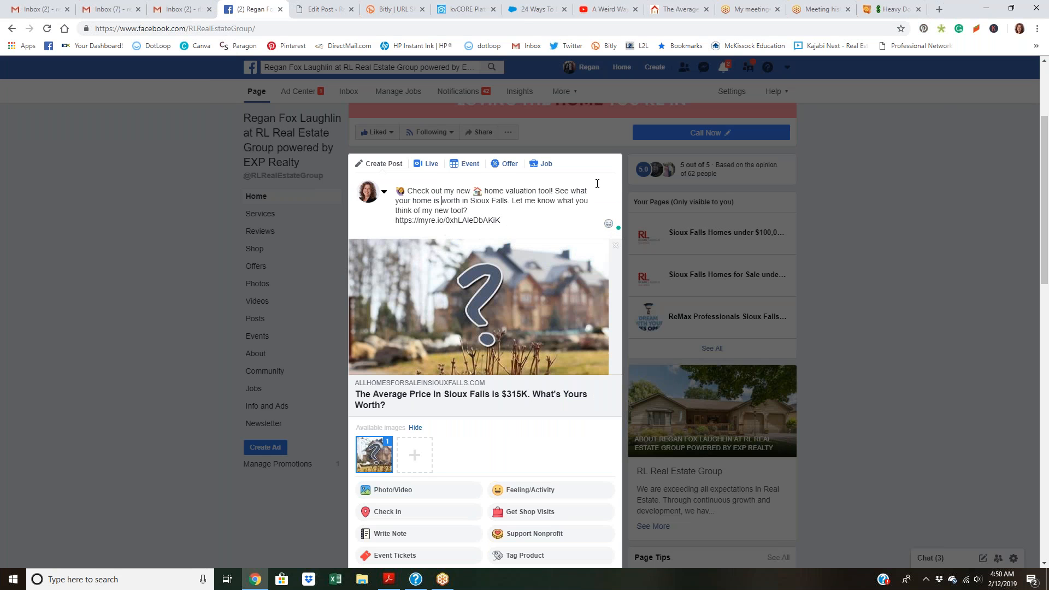
{"action": "key", "text": "ctrl+v"}
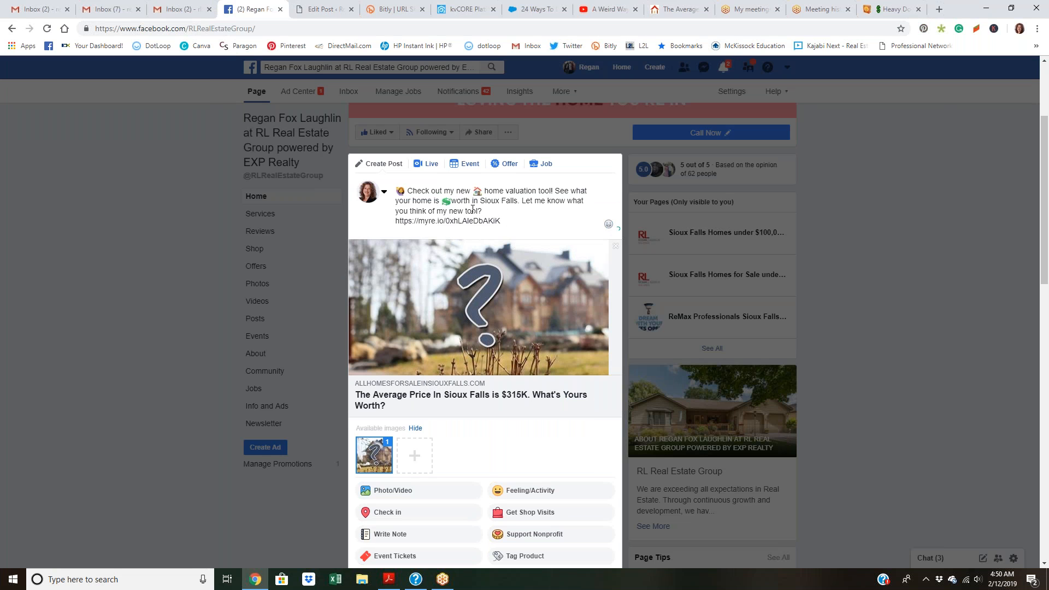
{"action": "left_click", "coordinate": [473, 203]}
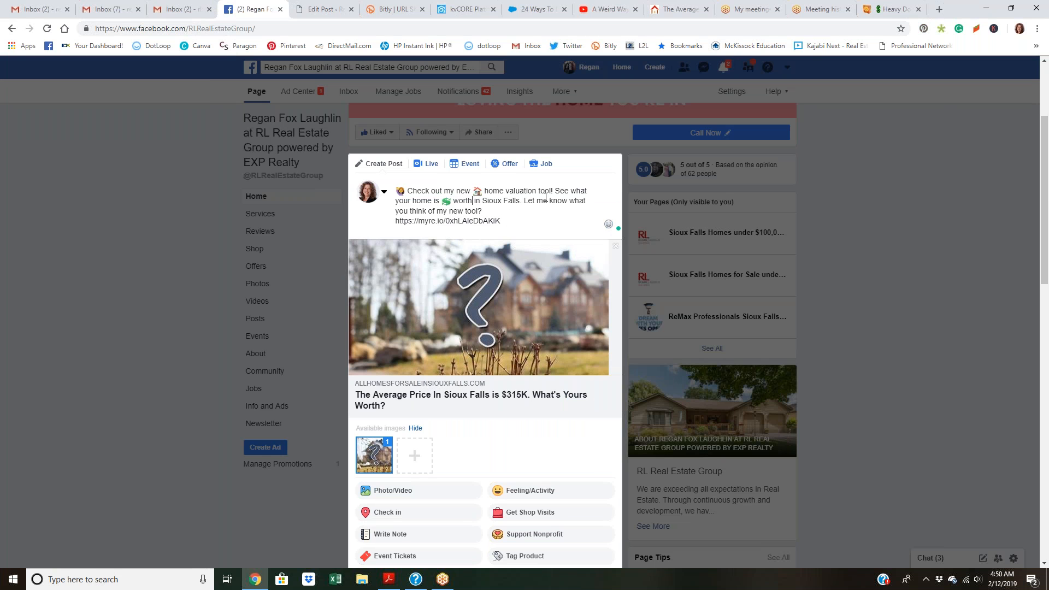
{"action": "key", "text": "ctrl+v"}
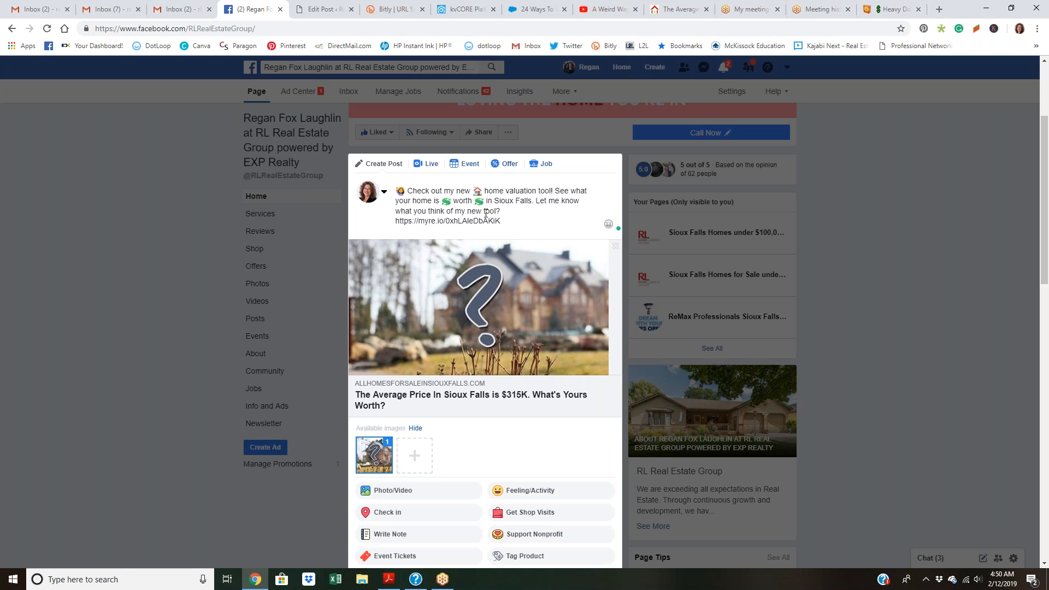
Reword the end of the post's last sentence from "my new tool?" to "this new seller tool?".
{"action": "left_click_drag", "start_coordinate": [482, 212], "coordinate": [456, 212]}
{"action": "type", "text": "this new"}
{"action": "key", "text": "BackSpace"}
{"action": "key", "text": "BackSpace"}
{"action": "key", "text": "BackSpace"}
{"action": "key", "text": "BackSpace"}
{"action": "key", "text": "BackSpace"}
{"action": "key", "text": "BackSpace"}
{"action": "key", "text": "BackSpace"}
{"action": "key", "text": "BackSpace"}
{"action": "type", "text": "his new seller"}
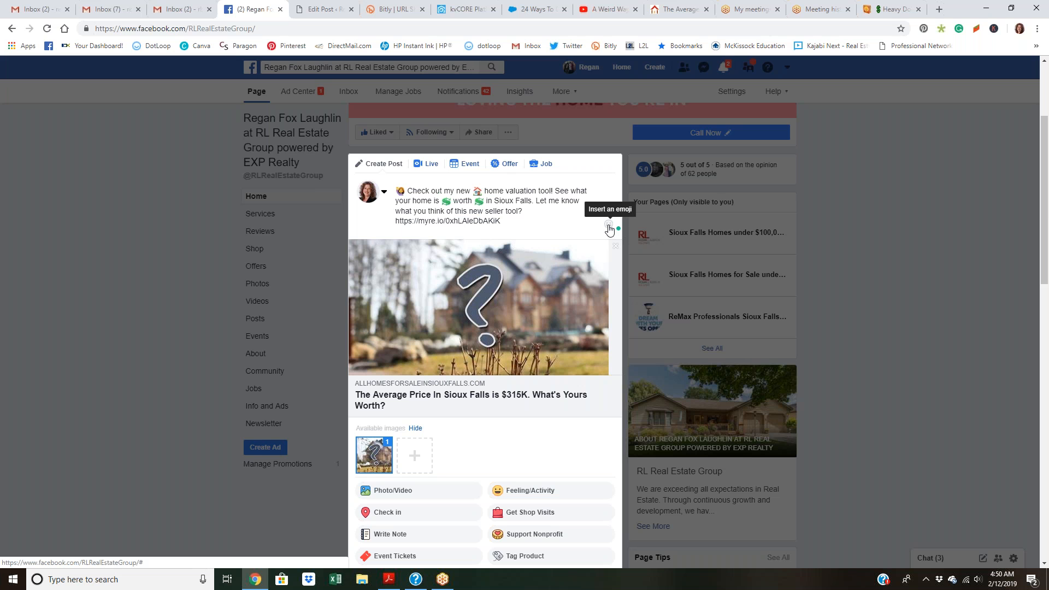
Insert the recently used right-arrow emoji before the link in the post, followed by a space.
{"action": "left_click", "coordinate": [609, 227]}
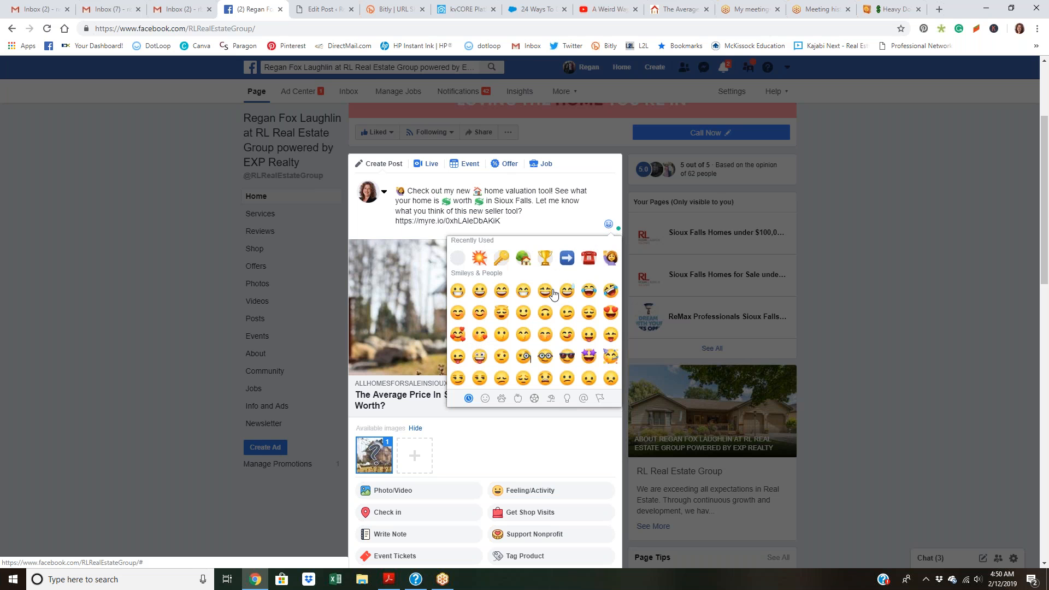
{"action": "left_click", "coordinate": [566, 263]}
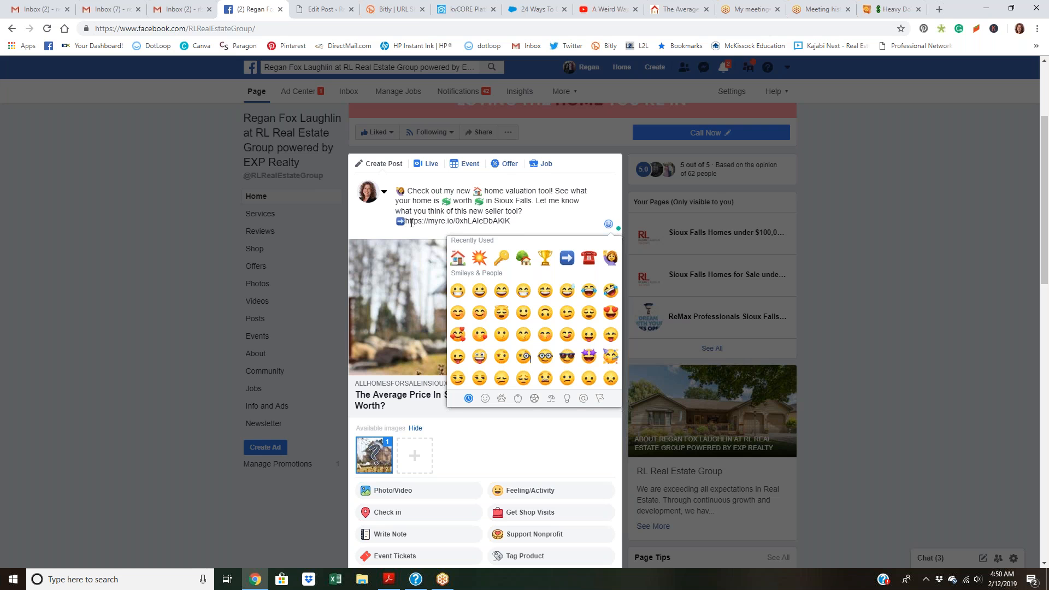
{"action": "left_click", "coordinate": [406, 221]}
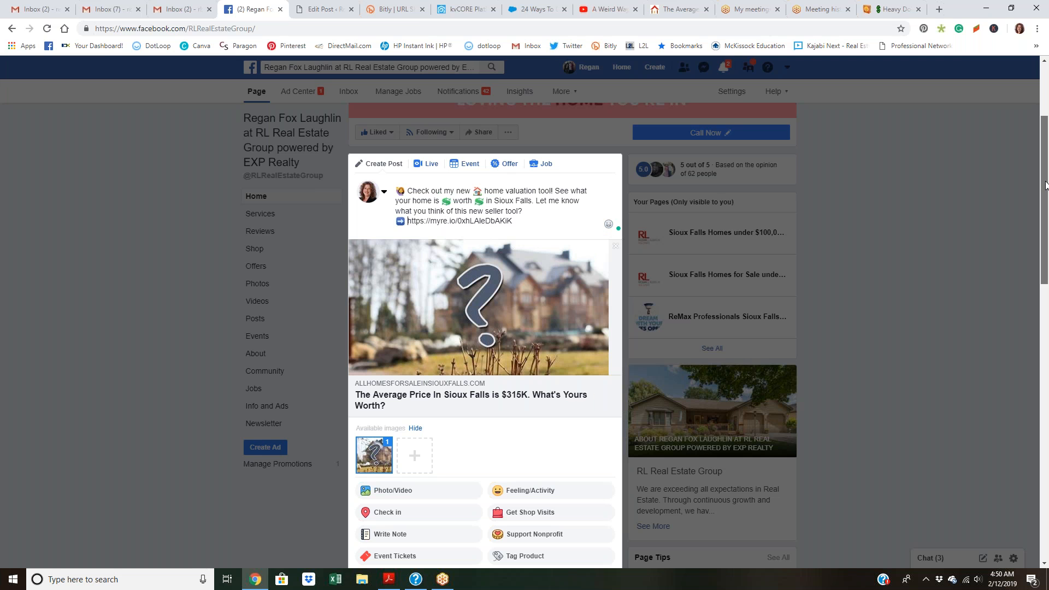
Publish the home valuation post to the business page's news feed immediately.
{"action": "scroll", "coordinate": [1046, 198], "scroll_direction": "down", "scroll_amount": 1}
{"action": "scroll", "coordinate": [1045, 199], "scroll_direction": "down", "scroll_amount": 2}
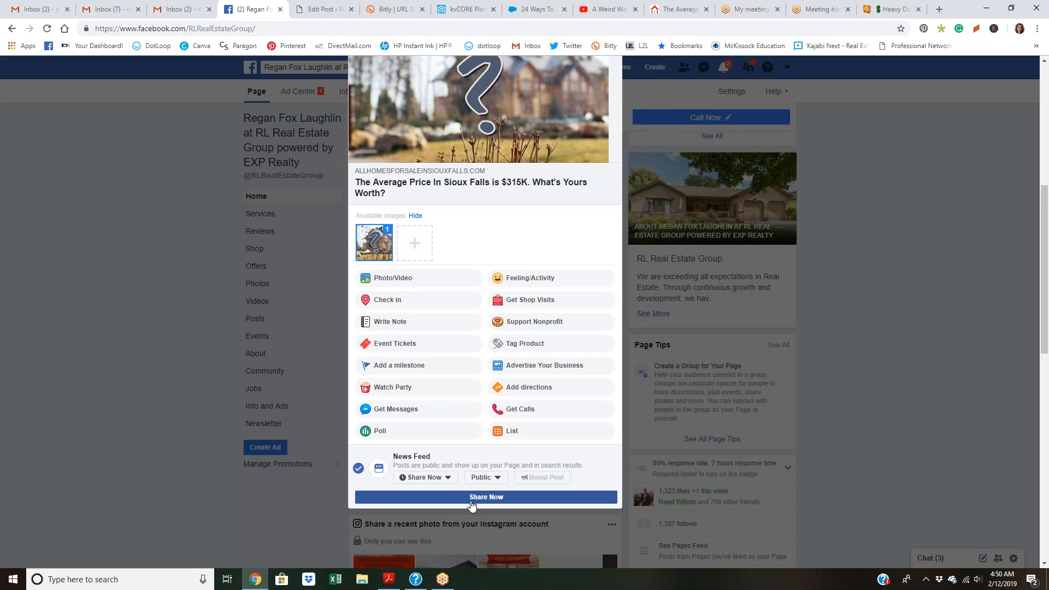
{"action": "left_click", "coordinate": [472, 504]}
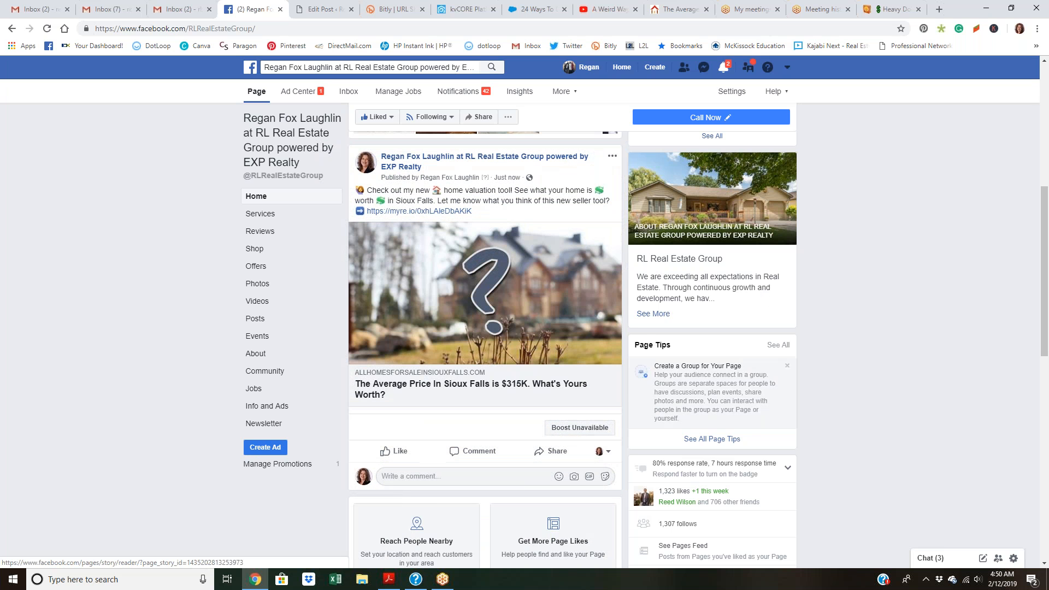
Copy the full text of the published page post, including its emojis and link.
{"action": "left_click_drag", "start_coordinate": [473, 213], "coordinate": [357, 190]}
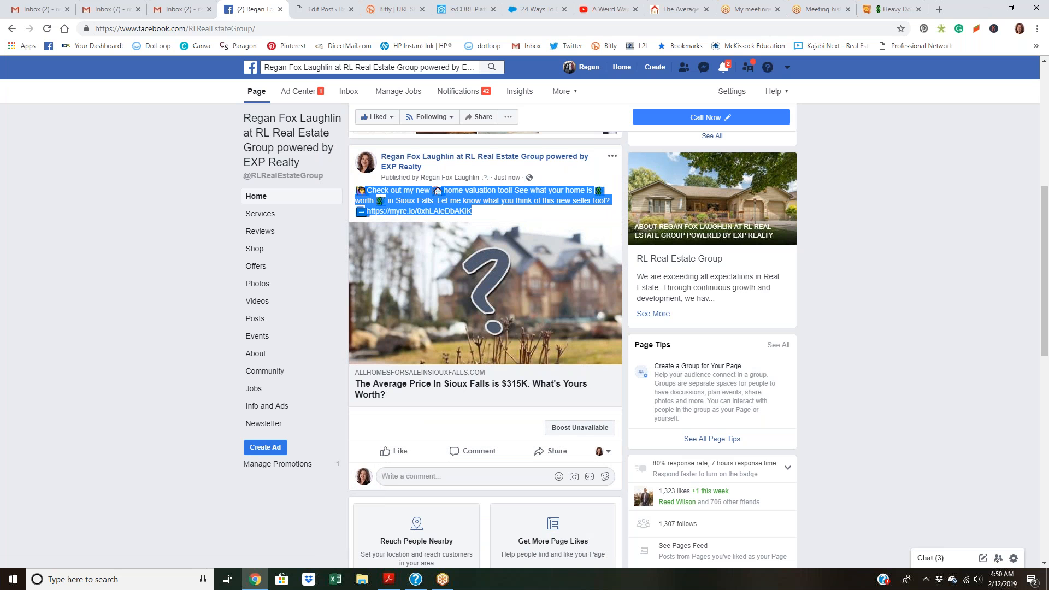
{"action": "right_click", "coordinate": [428, 198]}
{"action": "left_click", "coordinate": [442, 206]}
Share the page post publicly on the personal timeline, with the copied post text as its message.
{"action": "left_click", "coordinate": [549, 452]}
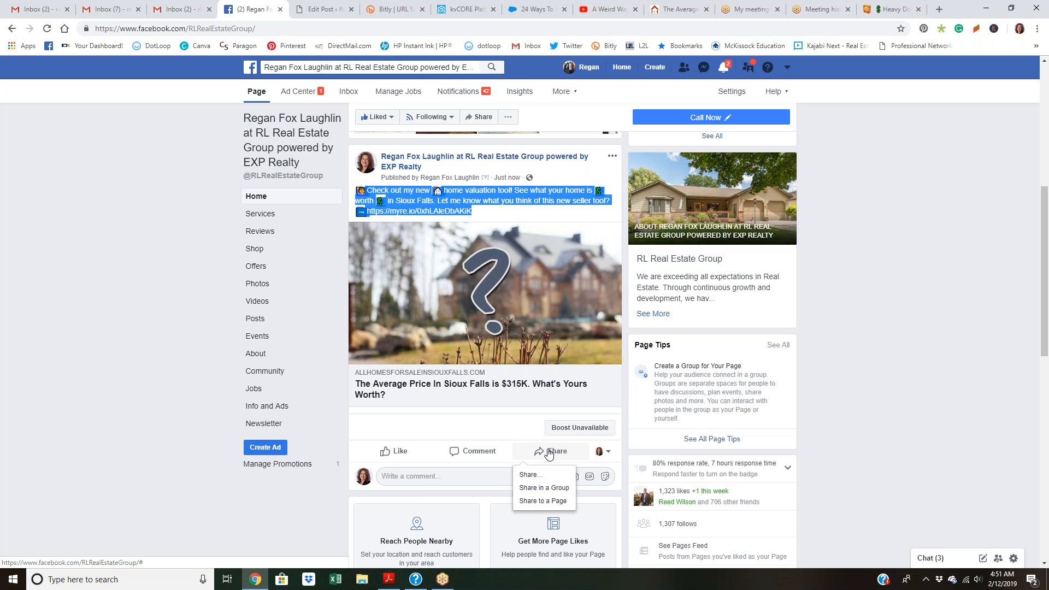
{"action": "left_click", "coordinate": [540, 474]}
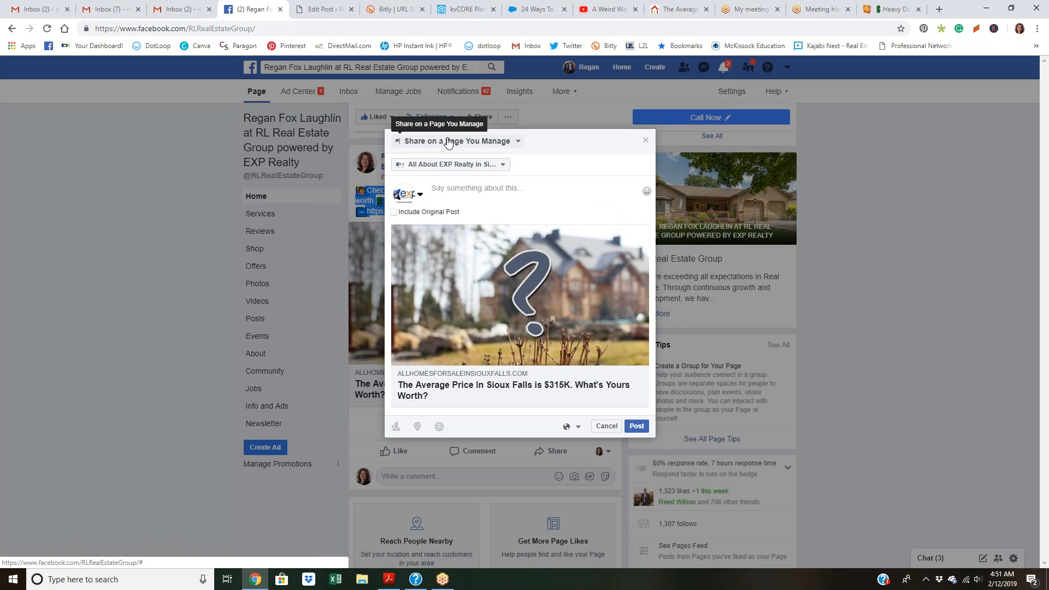
{"action": "left_click", "coordinate": [448, 143]}
{"action": "left_click", "coordinate": [445, 158]}
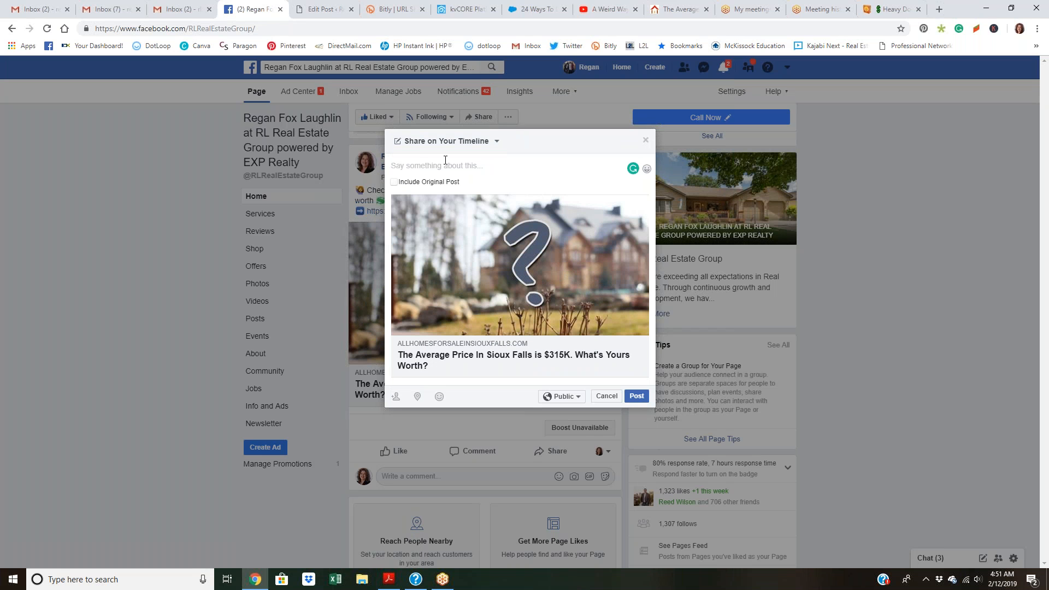
{"action": "key", "text": "ctrl+v"}
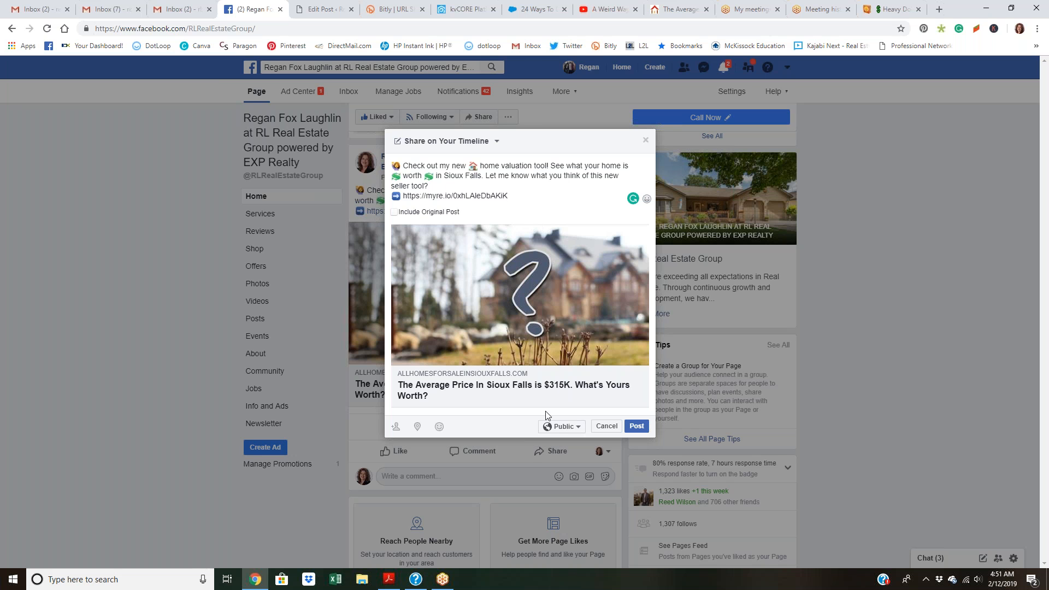
{"action": "left_click", "coordinate": [637, 427]}
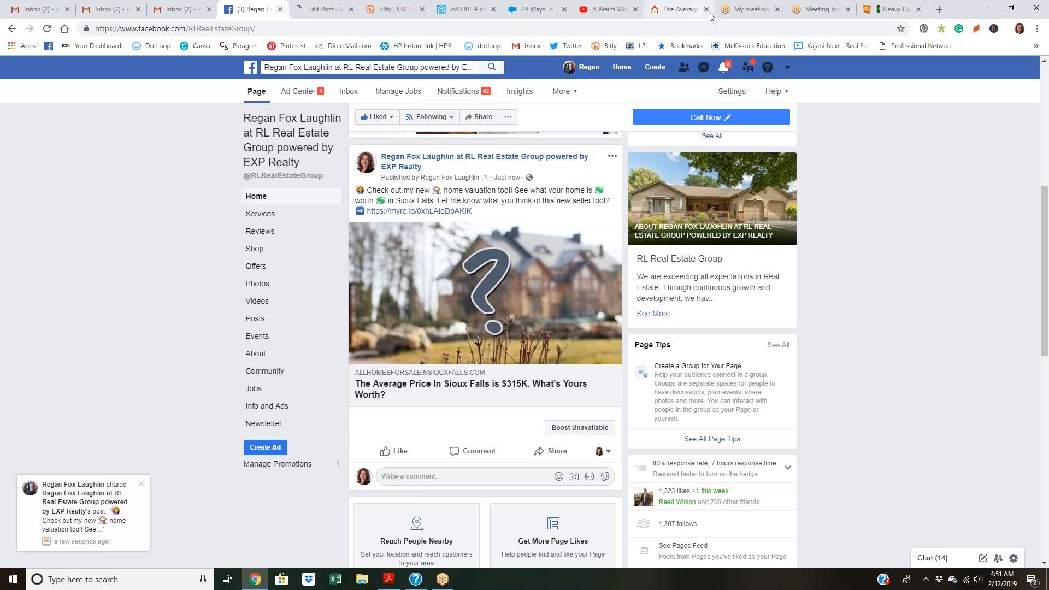
Edit the shared post on the personal profile so the arrow emoji directly follows "seller tool?" on the same line, and save it.
{"action": "left_click", "coordinate": [585, 67]}
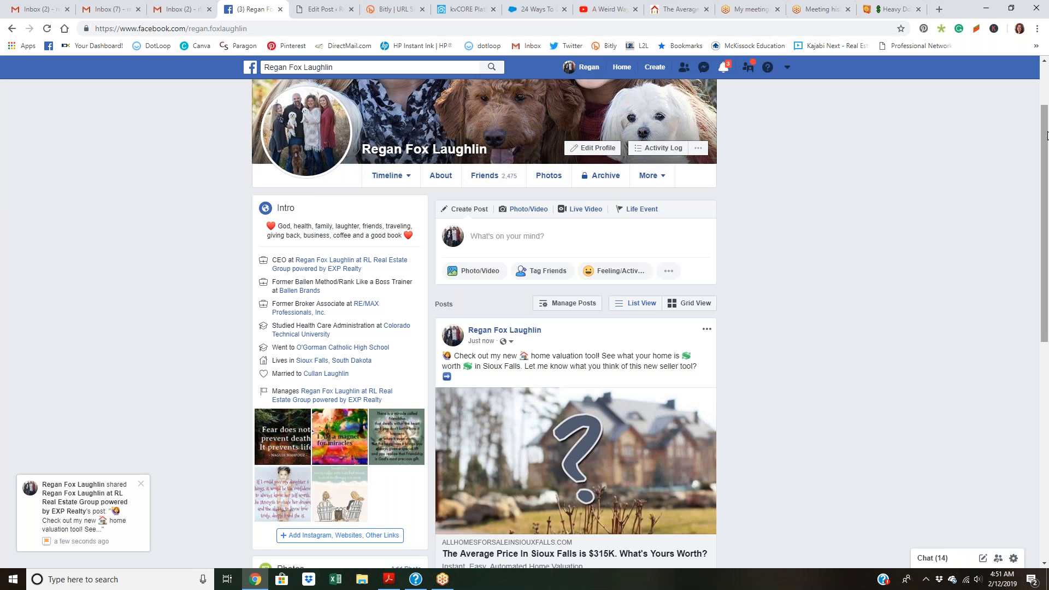
{"action": "left_click_drag", "start_coordinate": [1046, 135], "coordinate": [1046, 167]}
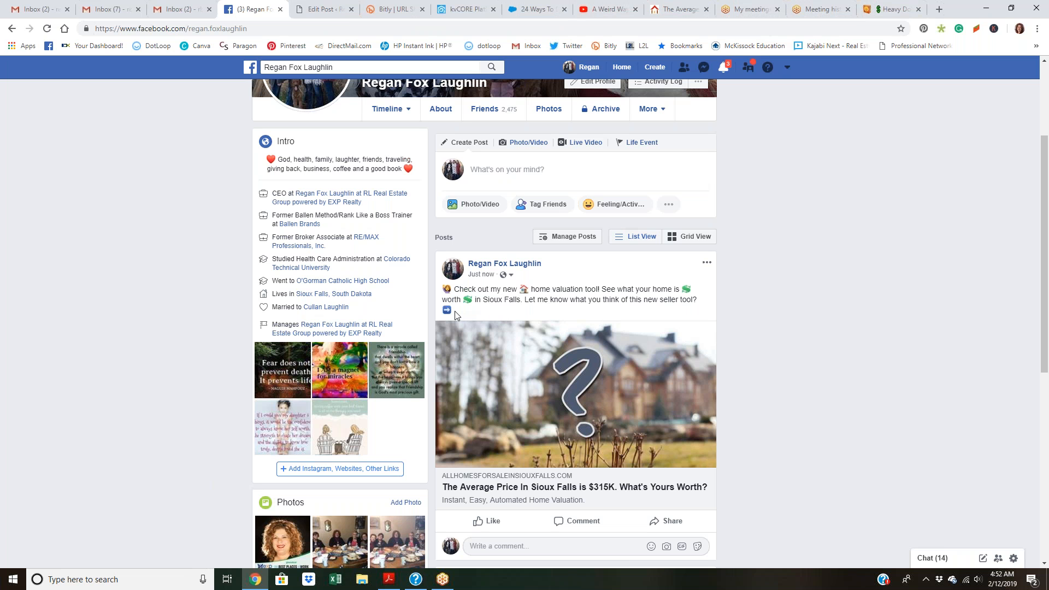
{"action": "left_click", "coordinate": [706, 263]}
{"action": "left_click", "coordinate": [657, 299]}
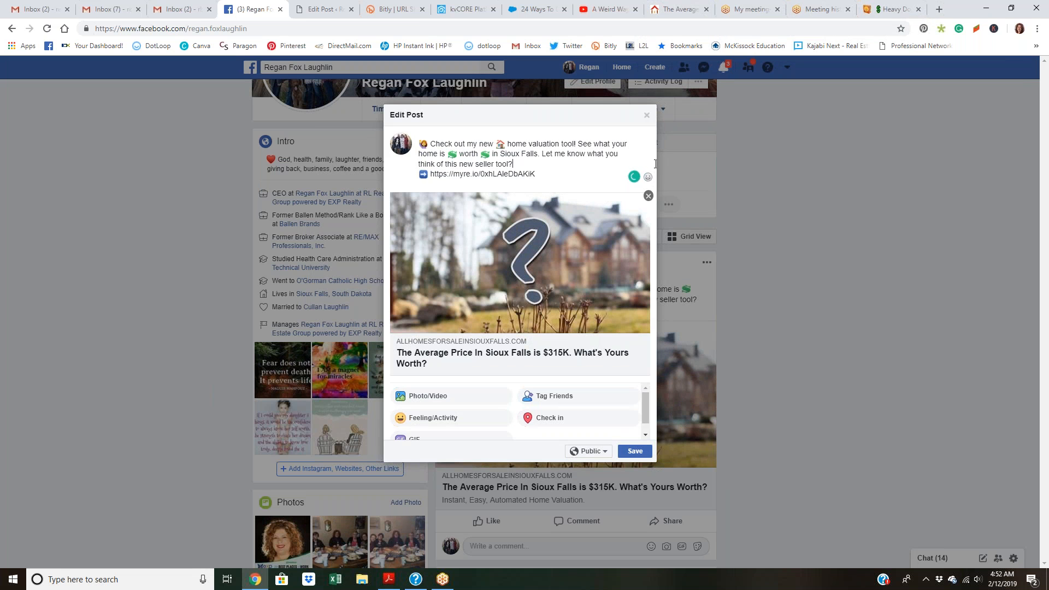
{"action": "key", "text": "BackSpace"}
{"action": "left_click", "coordinate": [635, 451]}
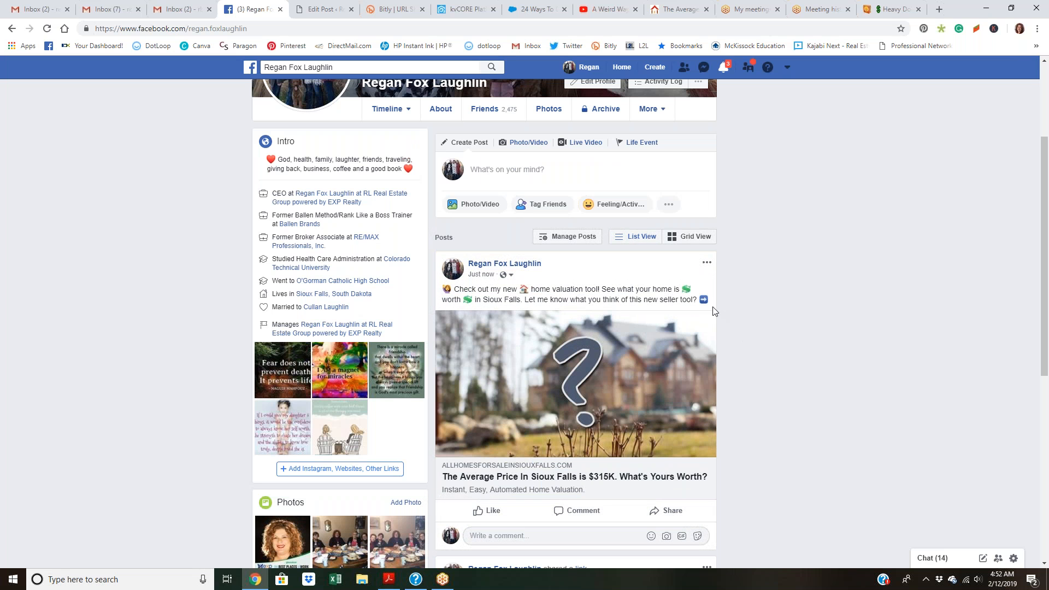
Reopen the shared post for editing and remove the link and the arrow emoji from its text.
{"action": "left_click", "coordinate": [706, 262]}
{"action": "left_click", "coordinate": [655, 311]}
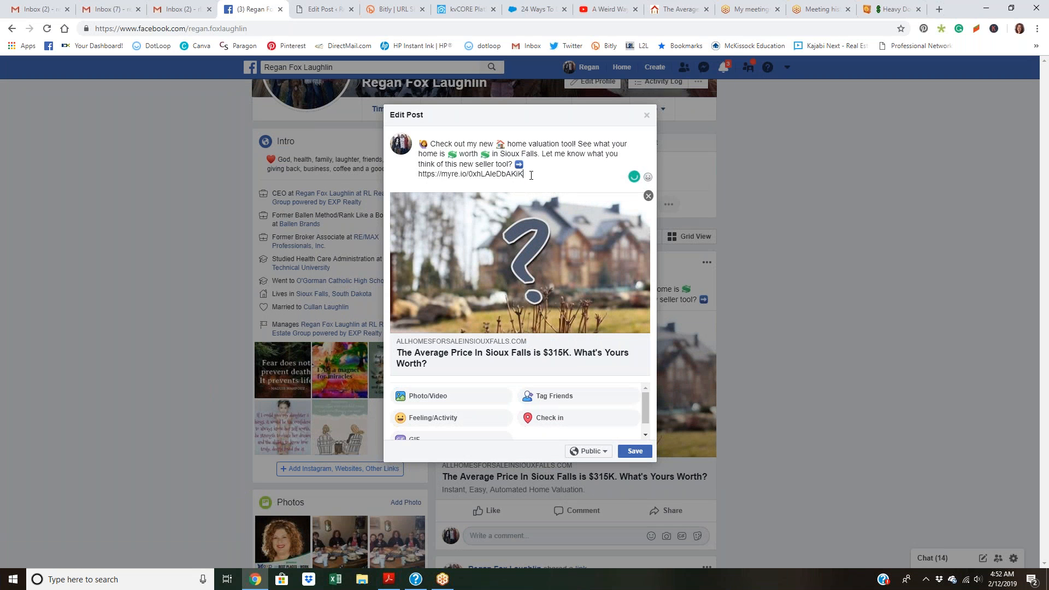
{"action": "left_click_drag", "start_coordinate": [524, 174], "coordinate": [418, 174]}
{"action": "key", "text": "BackSpace"}
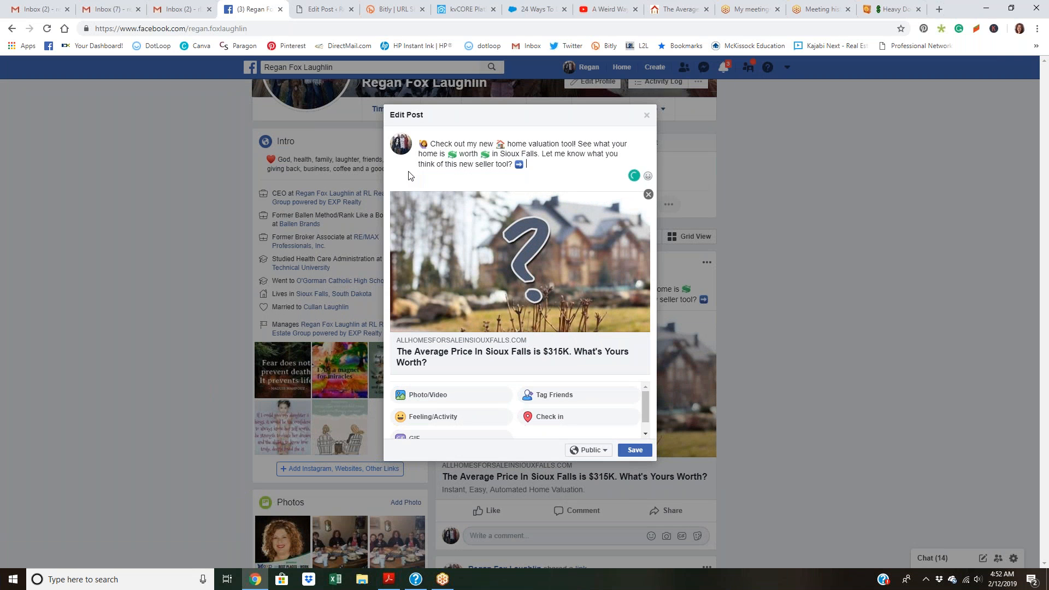
{"action": "key", "text": "BackSpace"}
Add "Click on the photo below to get your home valuation report NOW!" to the end of the shared post and save it.
{"action": "type", "text": "Click on the "}
{"action": "type", "text": "phot"}
{"action": "type", "text": "o below"}
{"action": "type", "text": " to get your "}
{"action": "type", "text": "home valuati"}
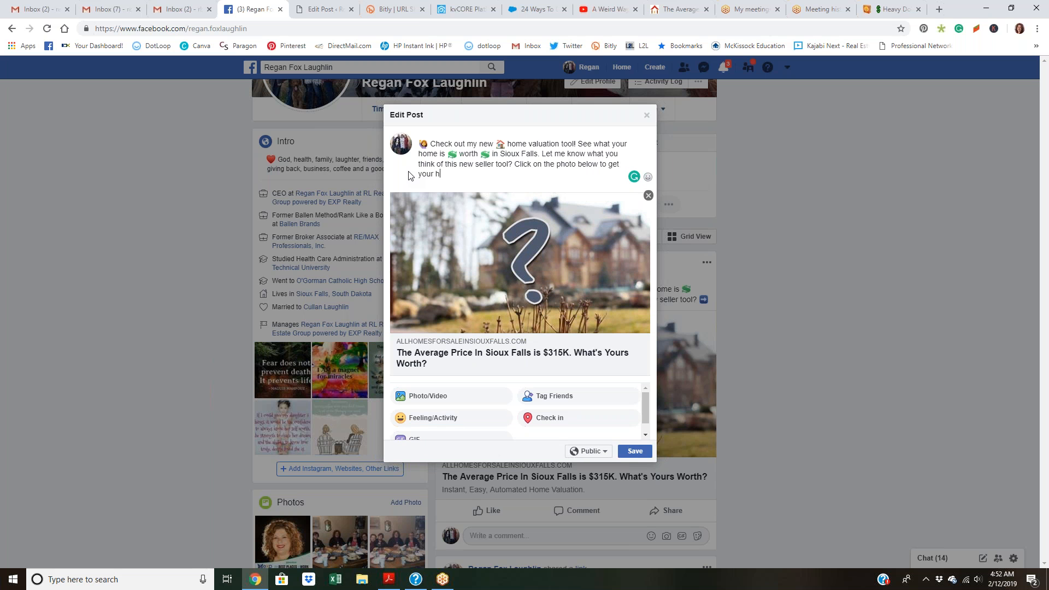
{"action": "type", "text": "on report NOW!"}
{"action": "left_click", "coordinate": [635, 451]}
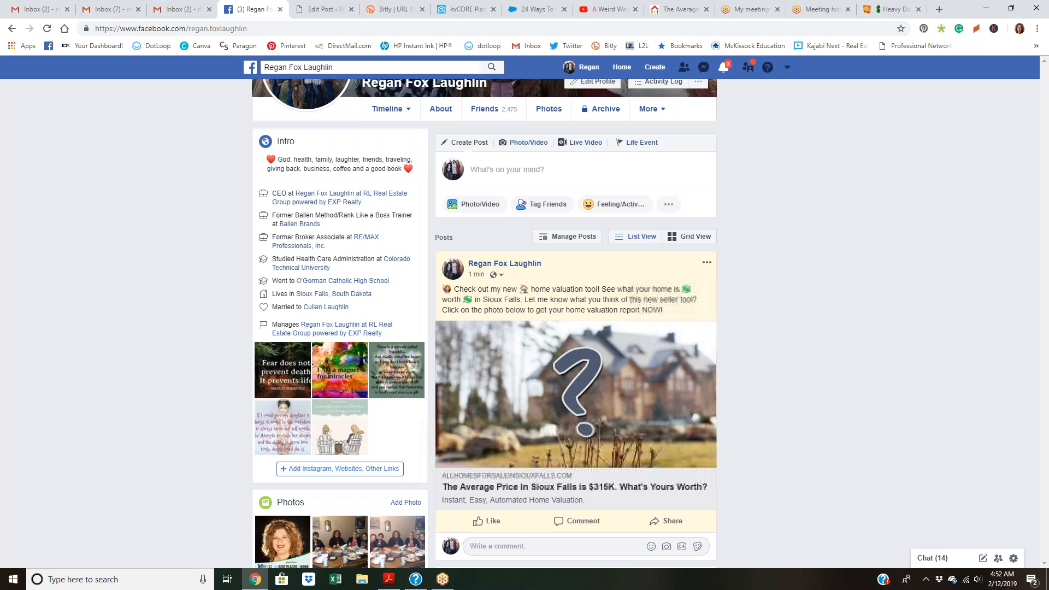
Open the home valuation page from the shared post's photo to test the link.
{"action": "left_click", "coordinate": [554, 391]}
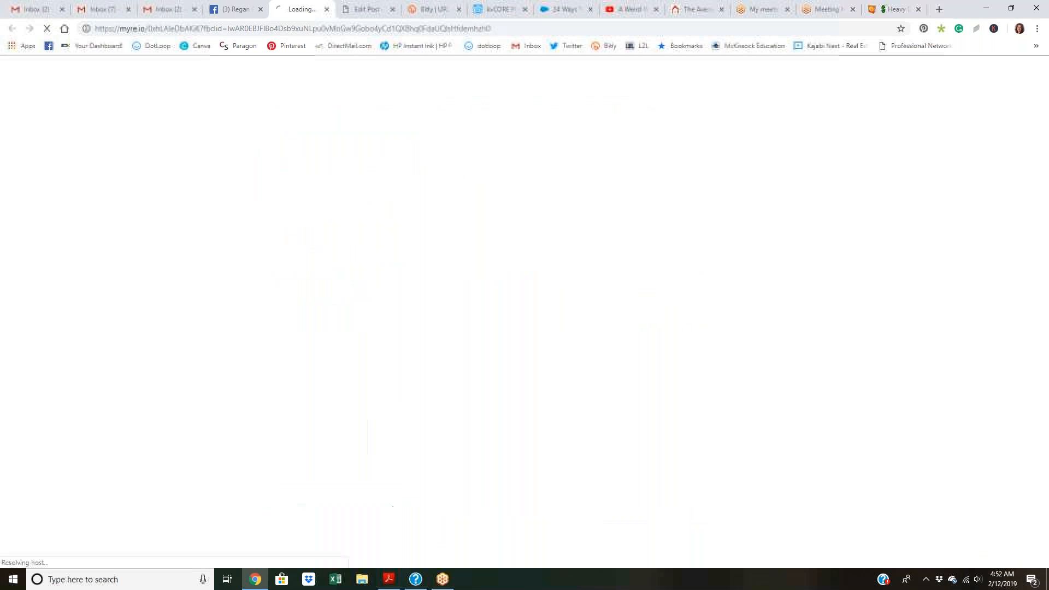